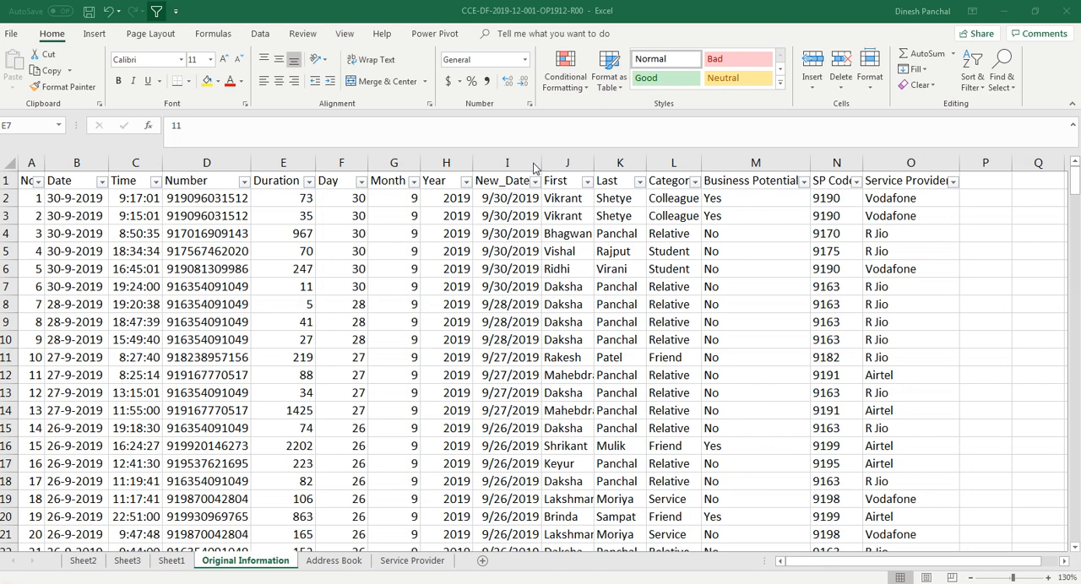
Widen the New_Date column and add the header "Week Number" in cell P1
{"action": "left_click_drag", "start_coordinate": [540, 167], "coordinate": [563, 167]}
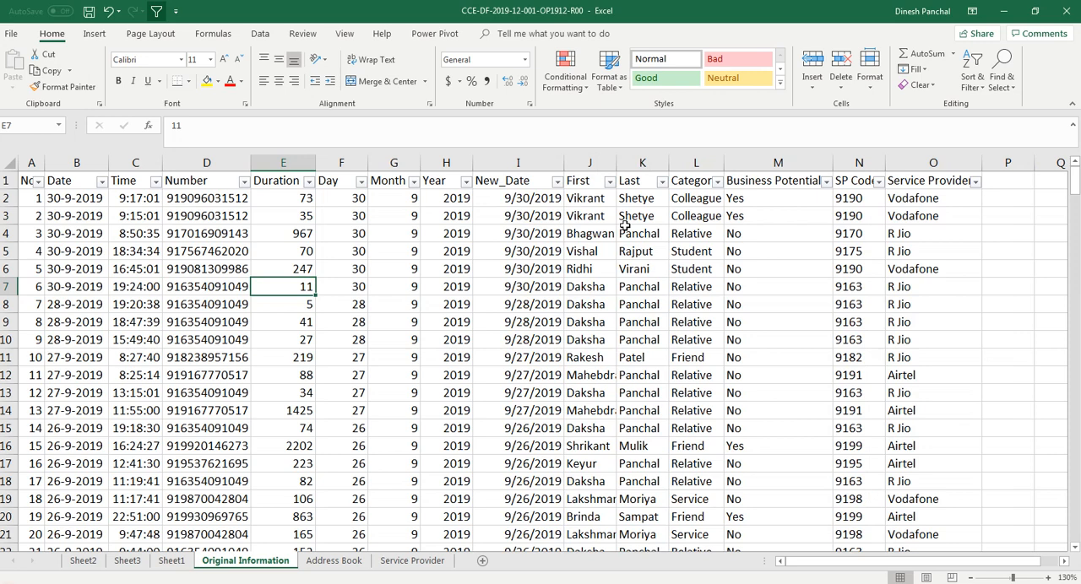
{"action": "left_click", "coordinate": [1008, 184]}
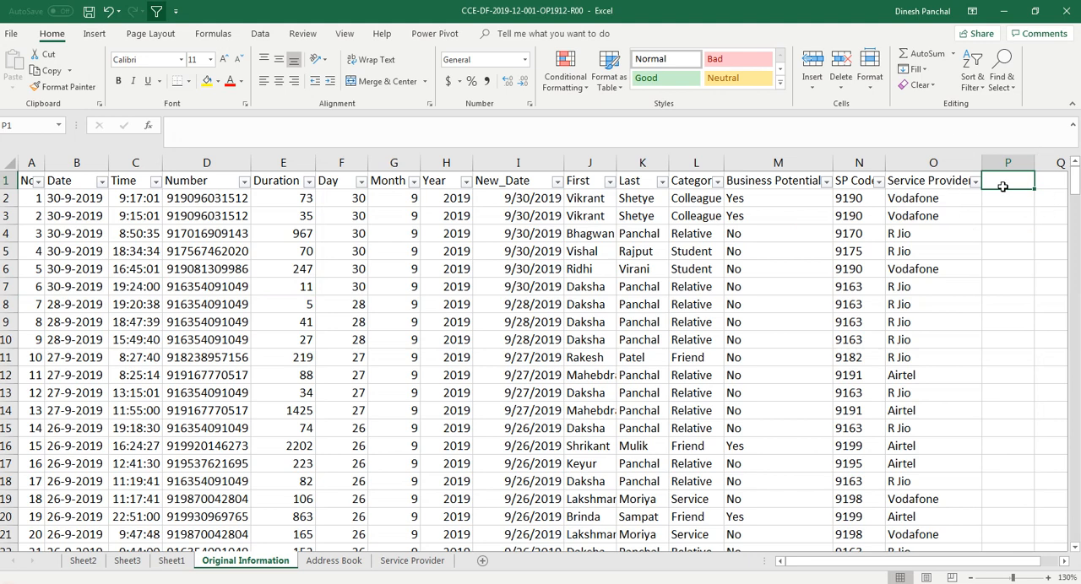
{"action": "type", "text": "Week Number"}
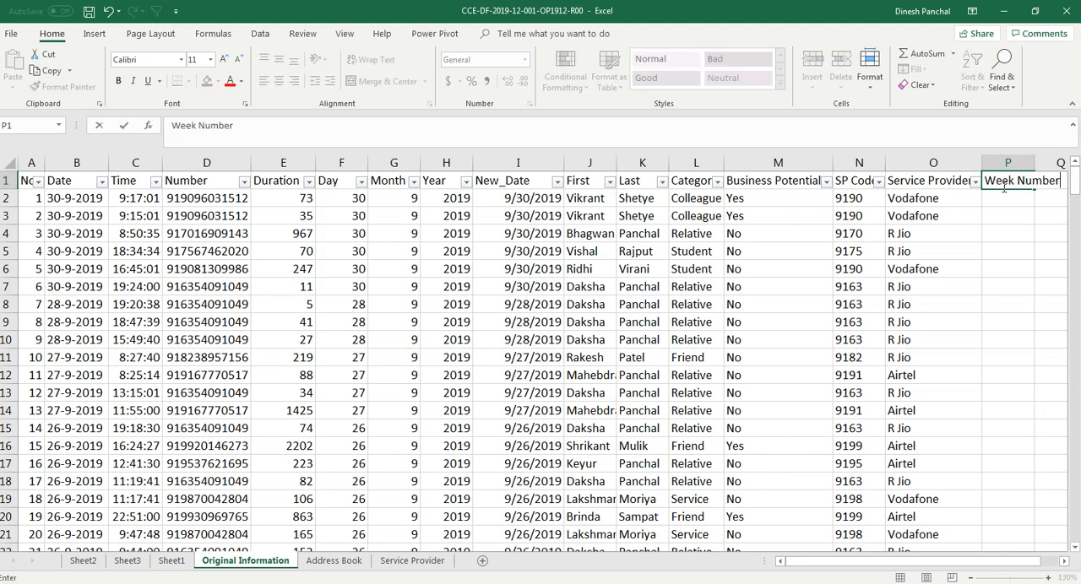
{"action": "key", "text": "Return"}
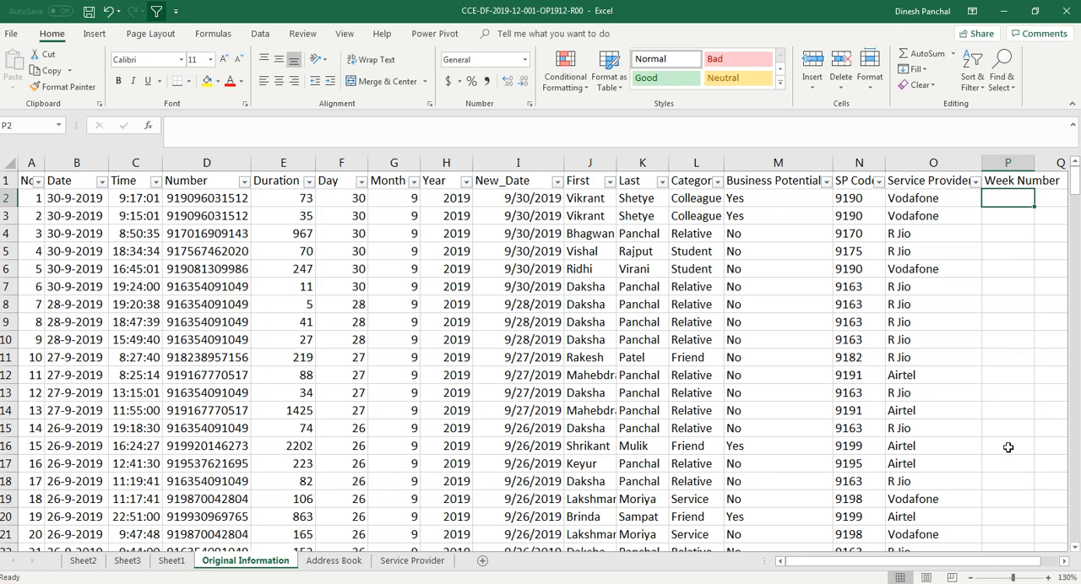
Narrow the Business Potential column and enter =WEEKNUM(I2) in cell P2
{"action": "left_click_drag", "start_coordinate": [832, 163], "coordinate": [810, 163]}
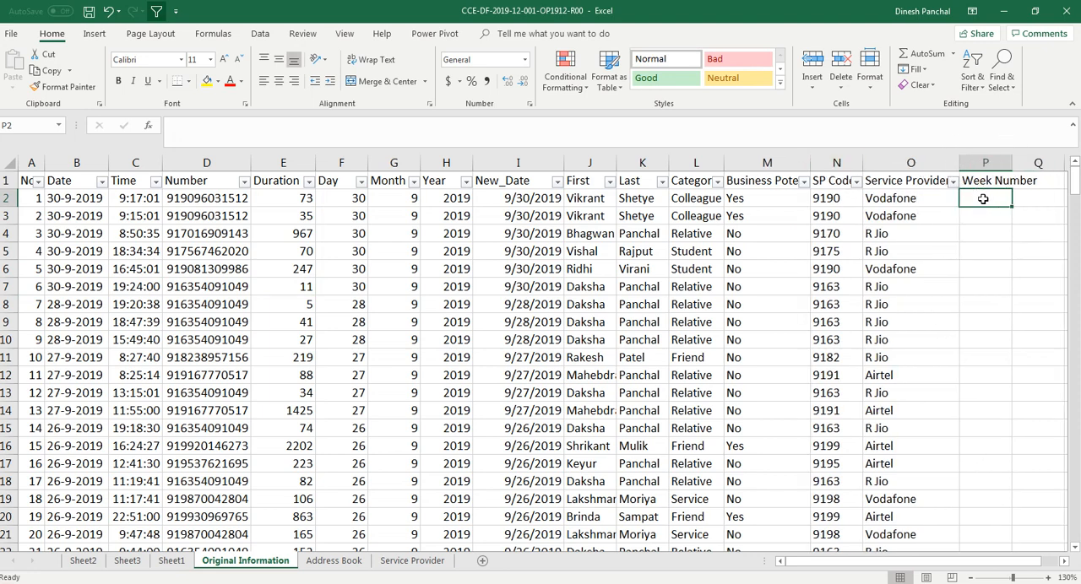
{"action": "type", "text": "=weeknum"}
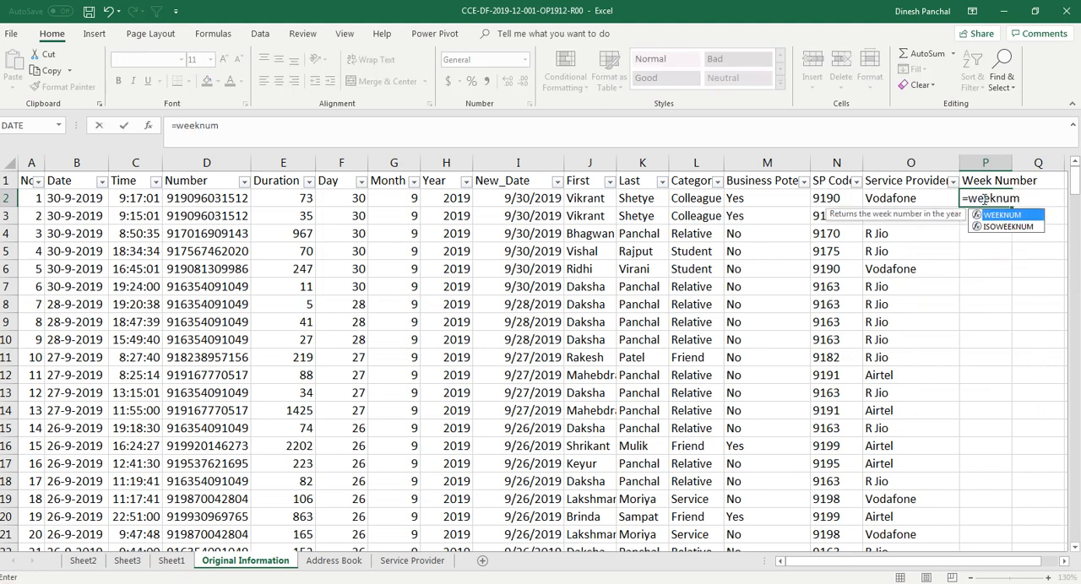
{"action": "type", "text": "("}
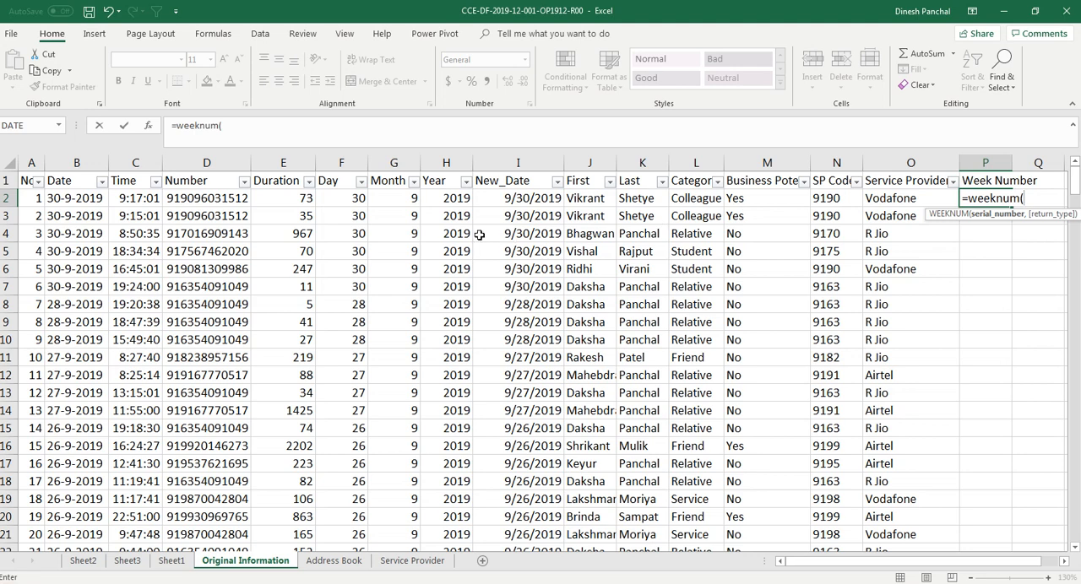
{"action": "left_click", "coordinate": [511, 199]}
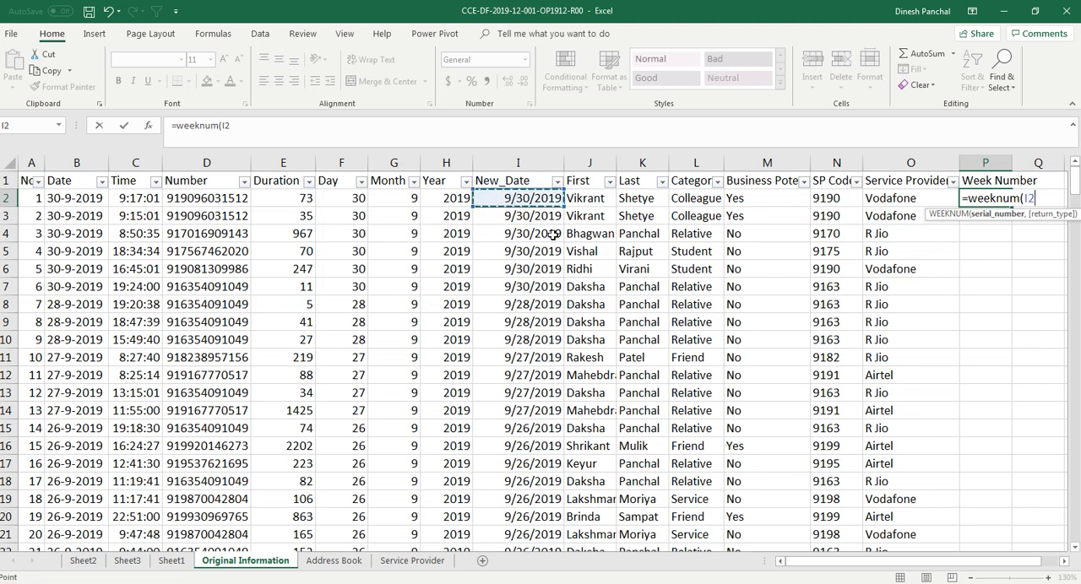
{"action": "type", "text": ")"}
{"action": "key", "text": "Return"}
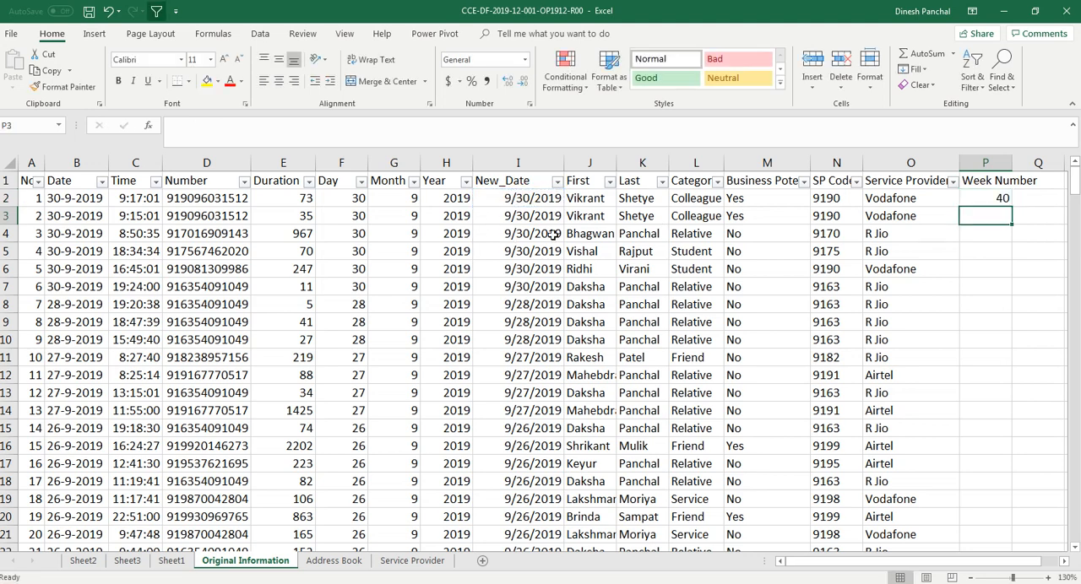
Fill the P2 week number formula down column P to row 276, the last data row
{"action": "left_click", "coordinate": [996, 199]}
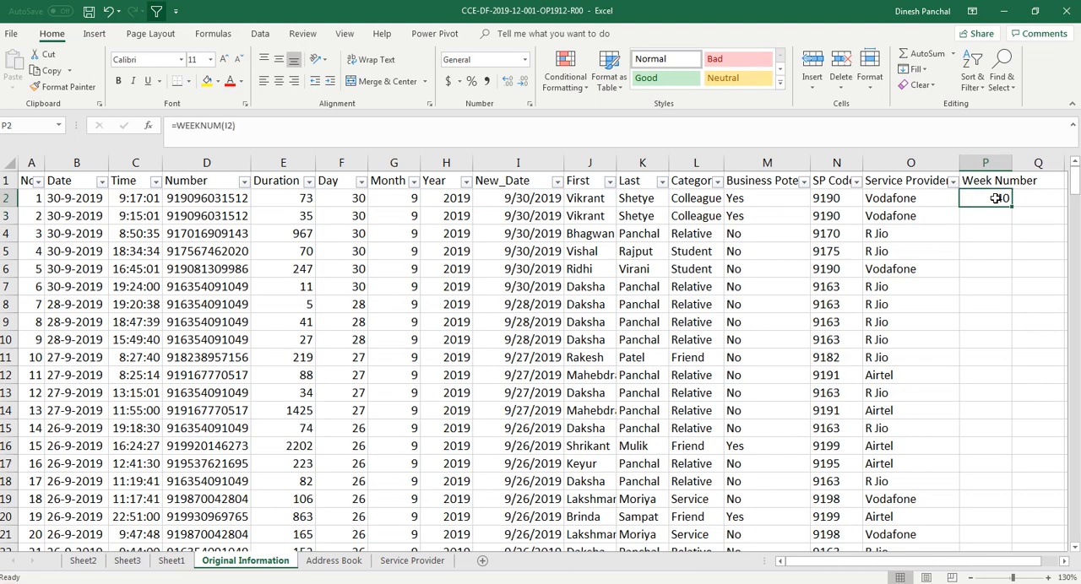
{"action": "left_click_drag", "start_coordinate": [1012, 206], "coordinate": [989, 508]}
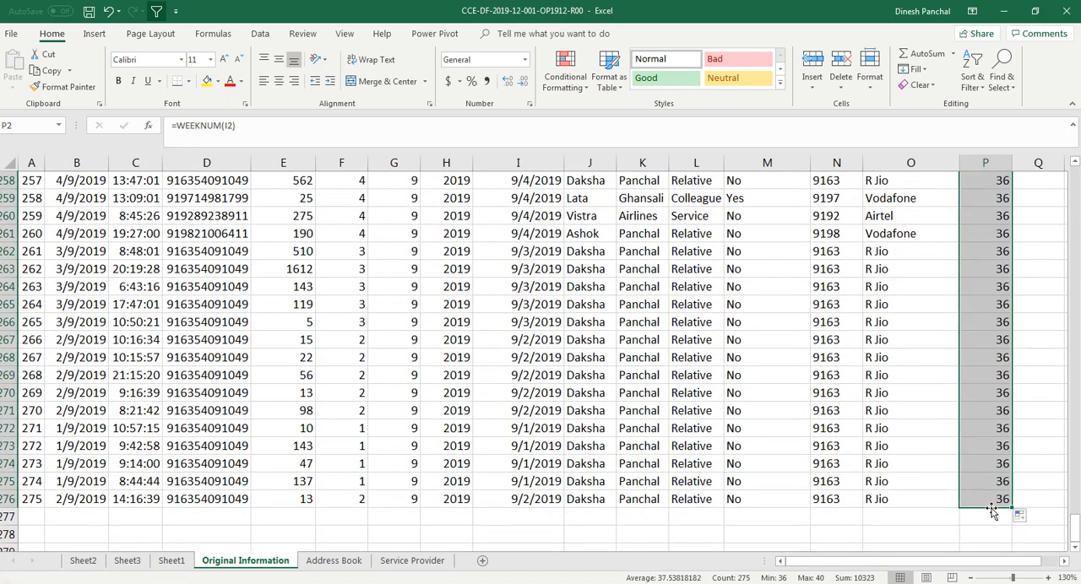
{"action": "key", "text": "Page_Up"}
{"action": "key", "text": "Page_Up"}
{"action": "key", "text": "Page_Up"}
{"action": "key", "text": "Page_Up"}
{"action": "key", "text": "Page_Up"}
{"action": "key", "text": "Page_Up"}
{"action": "key", "text": "Page_Up"}
{"action": "key", "text": "Page_Up"}
{"action": "key", "text": "Page_Up"}
{"action": "key", "text": "Page_Up"}
{"action": "key", "text": "Page_Up"}
{"action": "key", "text": "Page_Up"}
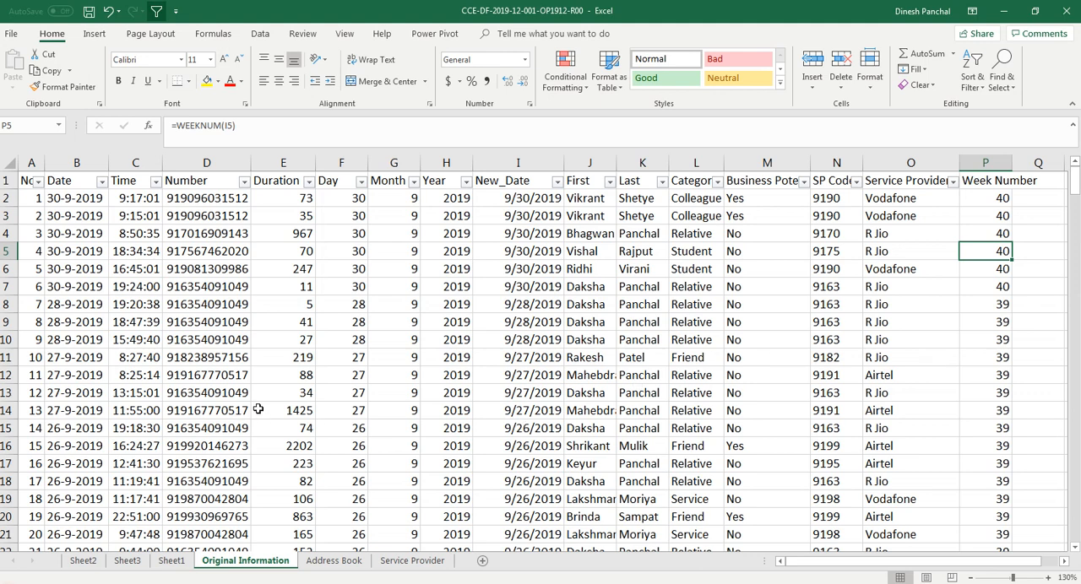
Create a PivotTable on a new worksheet from the Original Information range A1:P276
{"action": "left_click", "coordinate": [325, 354]}
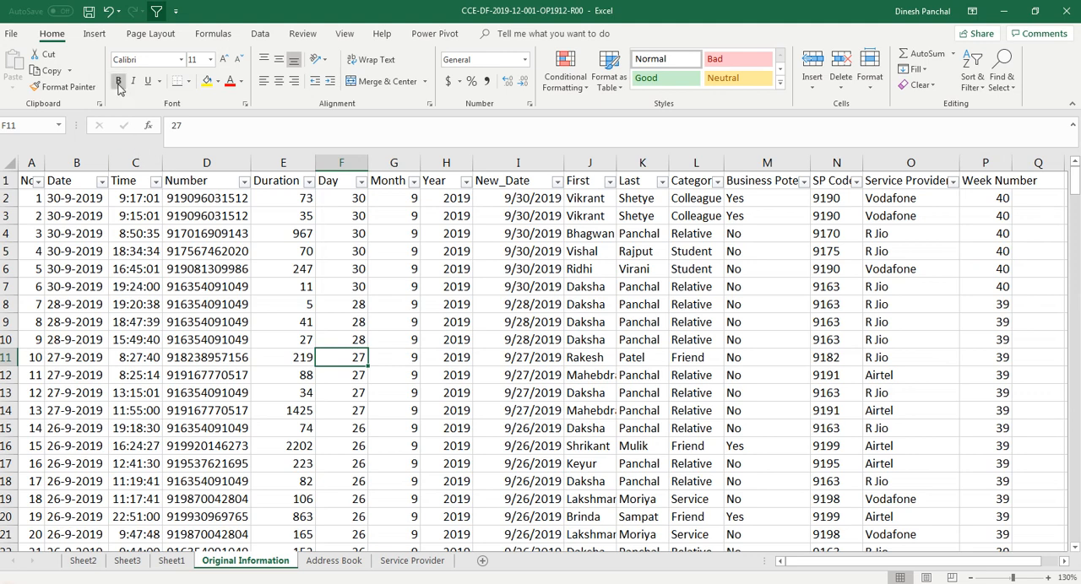
{"action": "left_click", "coordinate": [95, 33]}
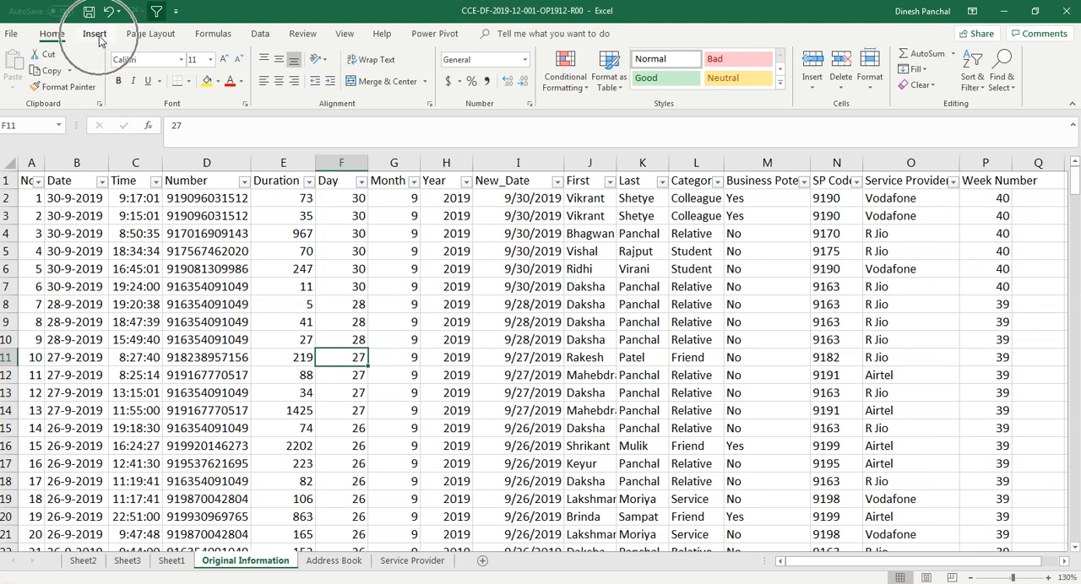
{"action": "left_click", "coordinate": [18, 67]}
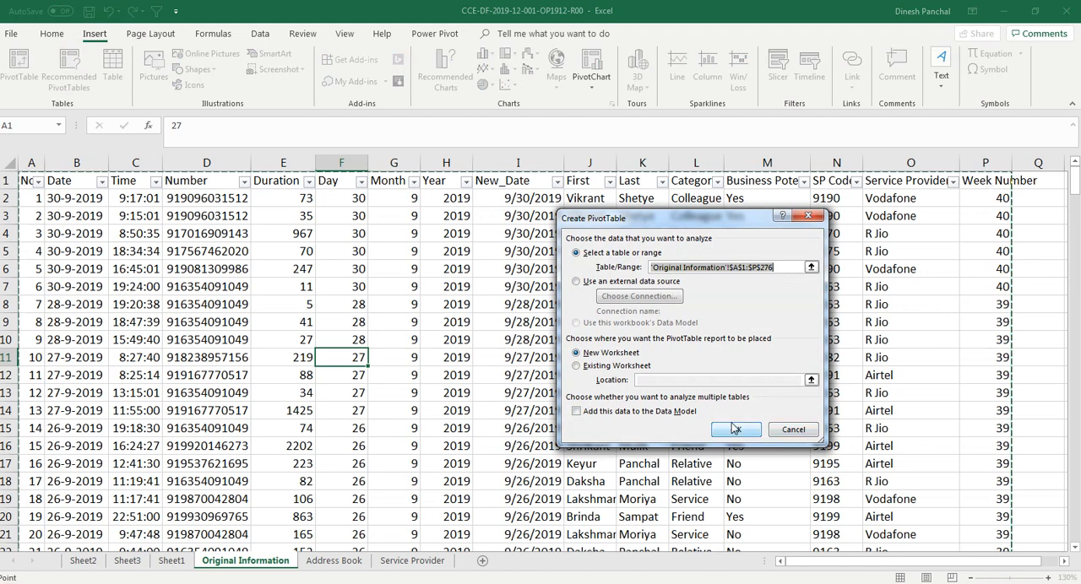
{"action": "left_click", "coordinate": [735, 430]}
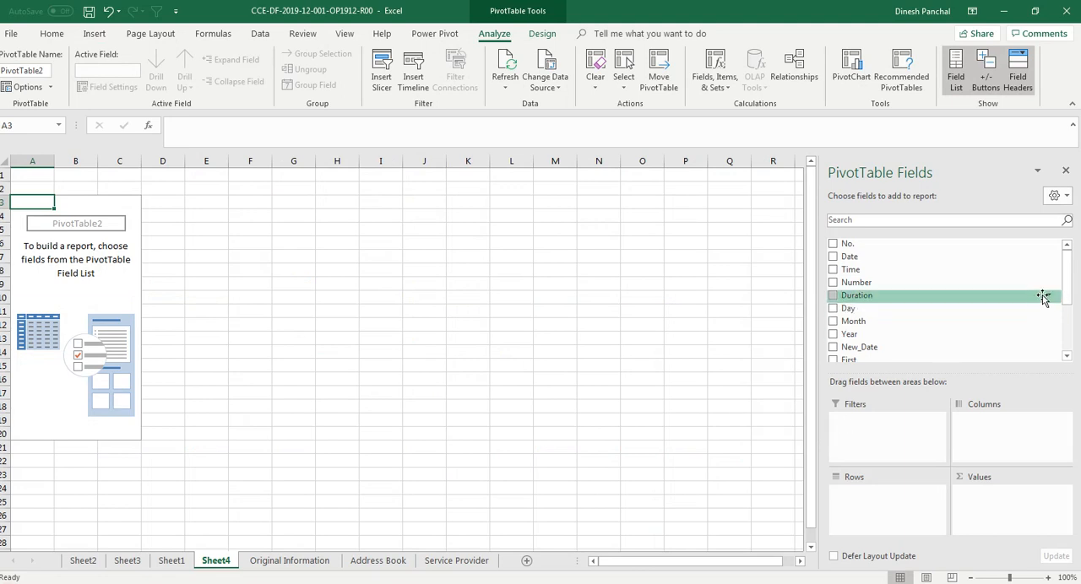
Lay out the PivotTable with Business Potential as columns and Service Provider, Category, First and Last as nested rows
{"action": "scroll", "coordinate": [1066, 355], "scroll_direction": "down", "scroll_amount": 3}
{"action": "left_click_drag", "start_coordinate": [874, 298], "coordinate": [983, 438]}
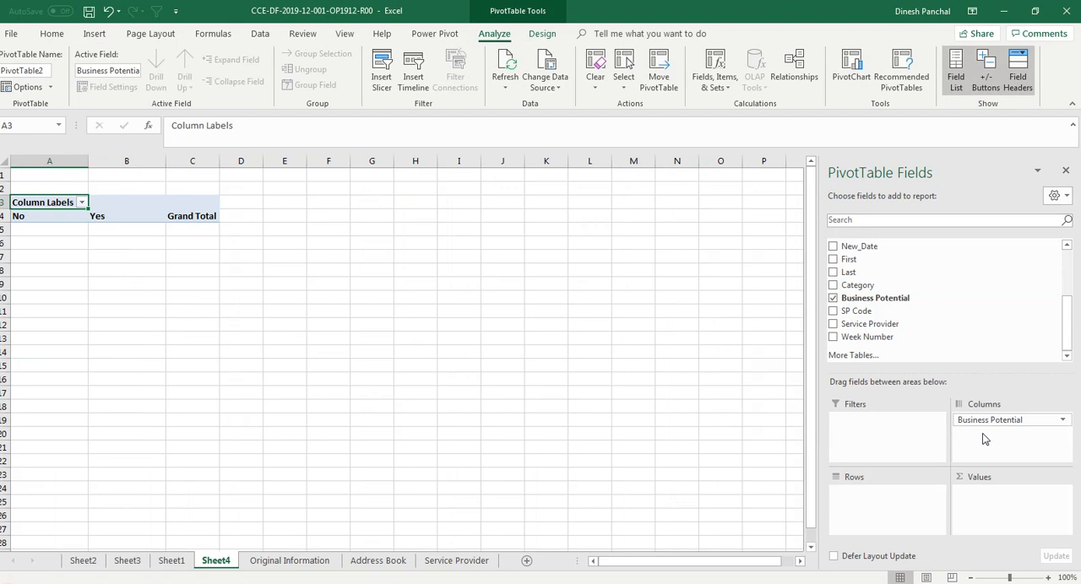
{"action": "left_click_drag", "start_coordinate": [866, 337], "coordinate": [880, 501]}
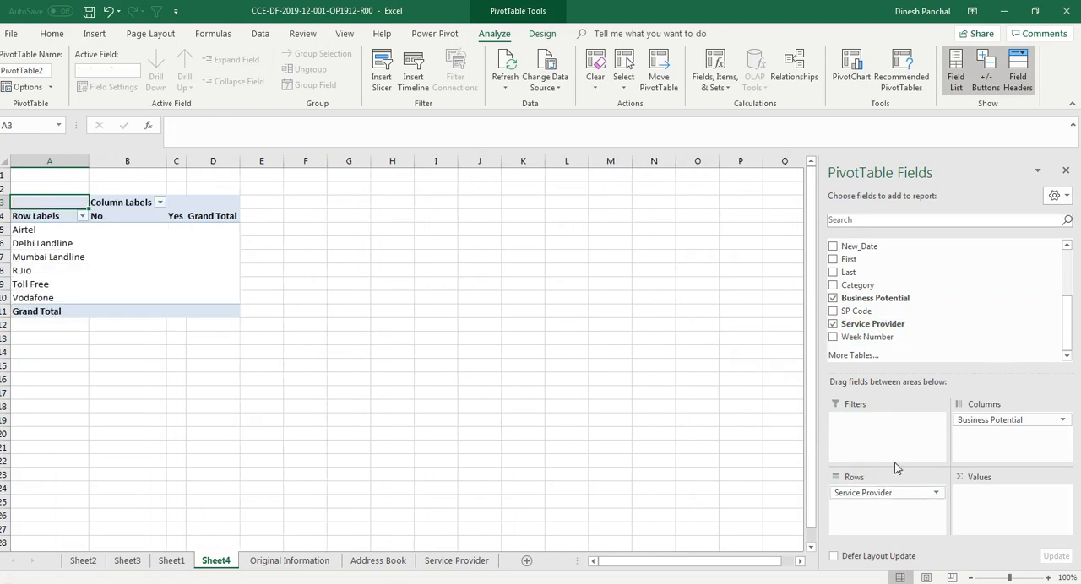
{"action": "left_click_drag", "start_coordinate": [857, 285], "coordinate": [880, 527]}
{"action": "left_click_drag", "start_coordinate": [849, 274], "coordinate": [889, 526]}
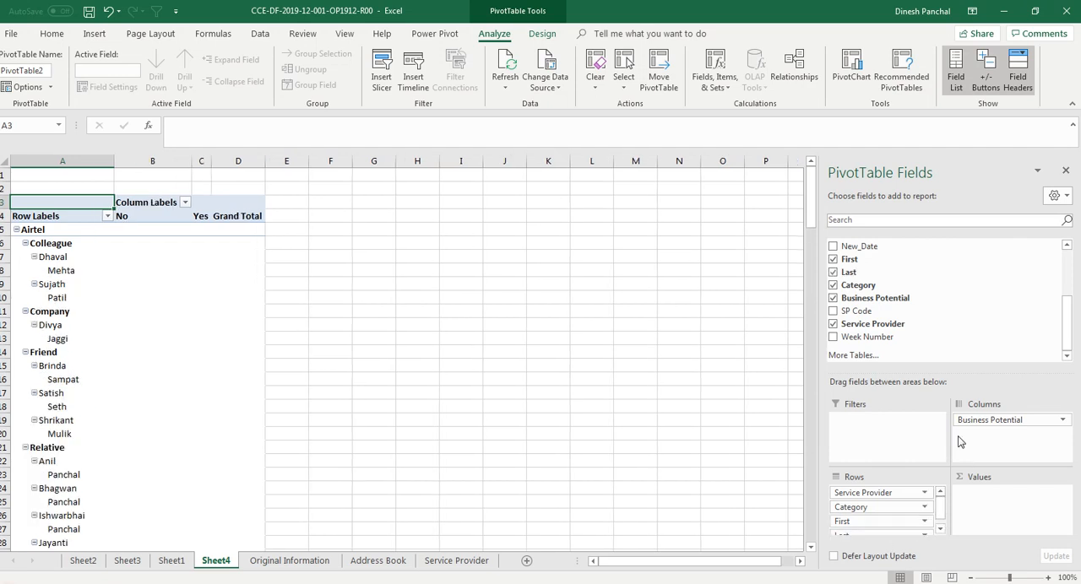
Enlarge the PivotTable's field areas and add Duration as the summarized value
{"action": "left_click_drag", "start_coordinate": [953, 372], "coordinate": [953, 340]}
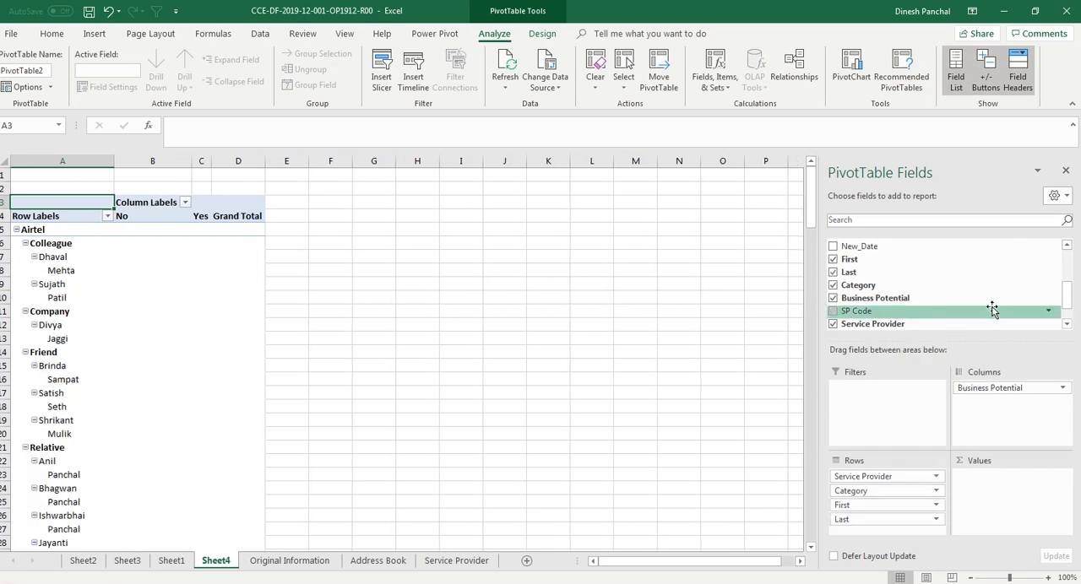
{"action": "left_click_drag", "start_coordinate": [1065, 302], "coordinate": [1061, 285]}
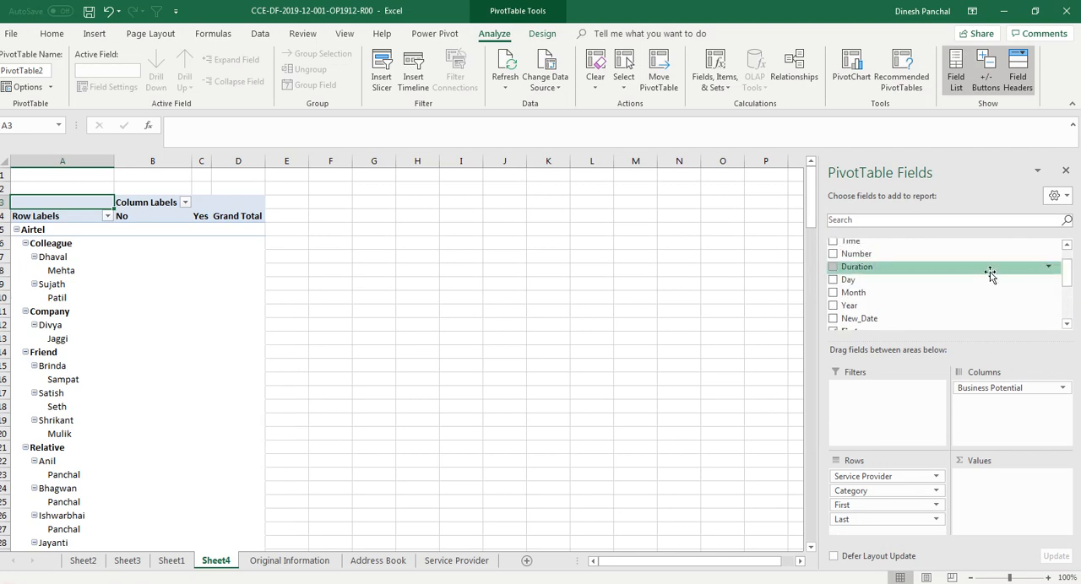
{"action": "left_click_drag", "start_coordinate": [880, 275], "coordinate": [968, 475]}
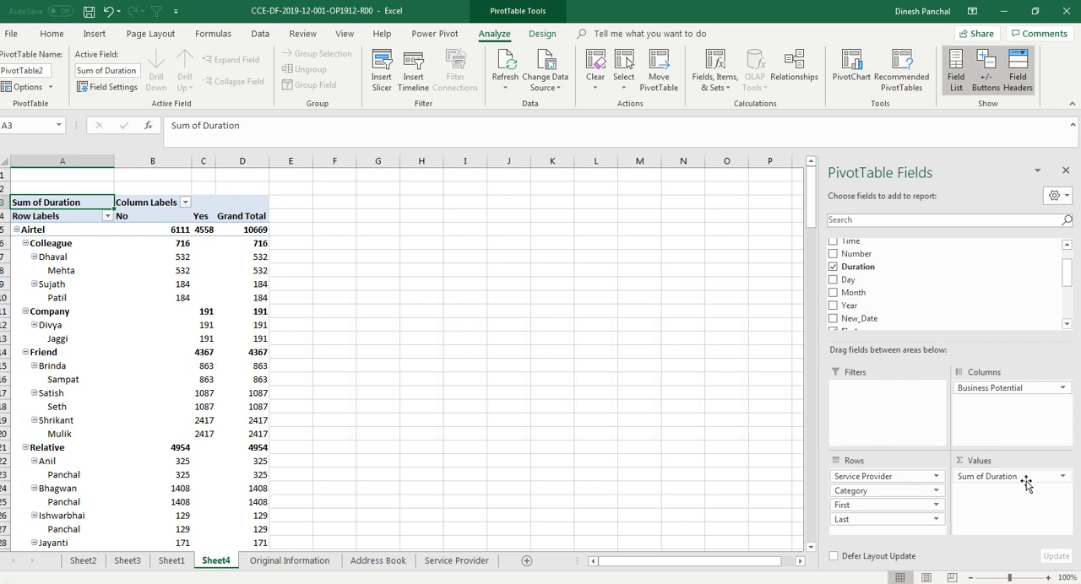
{"action": "left_click", "coordinate": [199, 330]}
{"action": "right_click", "coordinate": [201, 330]}
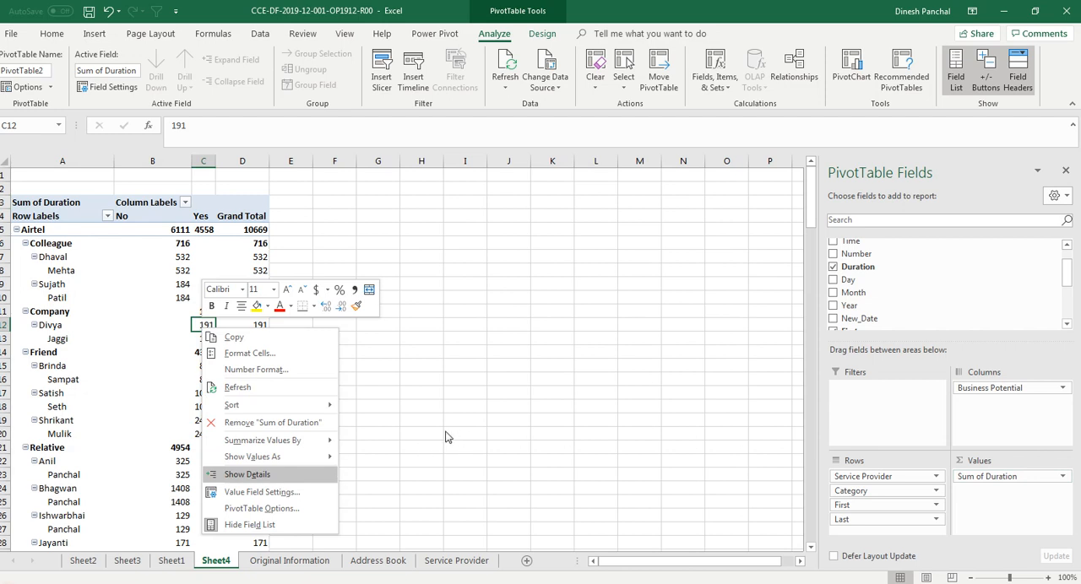
{"action": "left_click", "coordinate": [411, 425]}
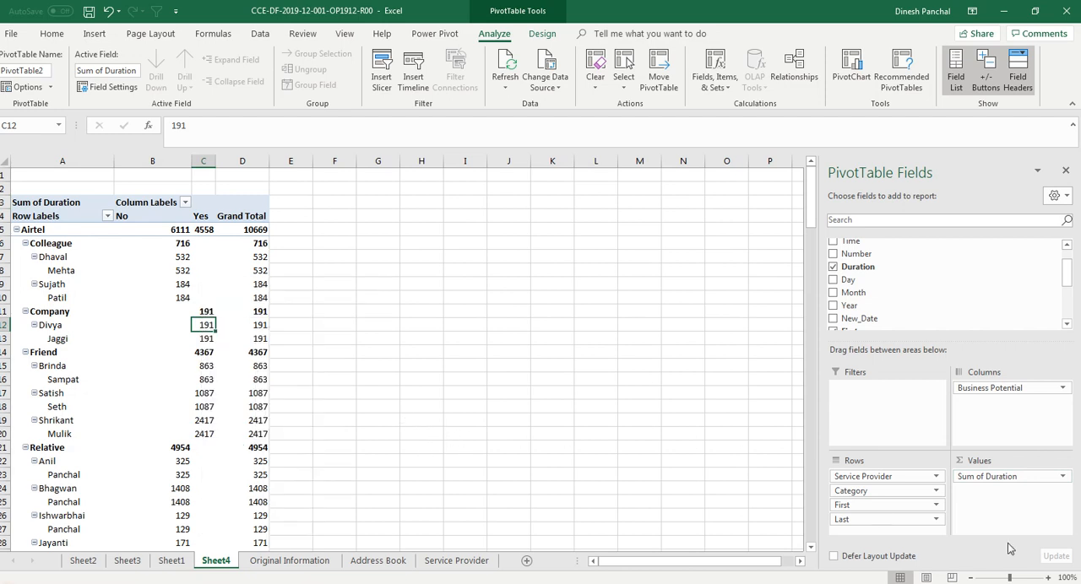
Change the Duration value field to summarize by Average
{"action": "left_click", "coordinate": [1062, 478]}
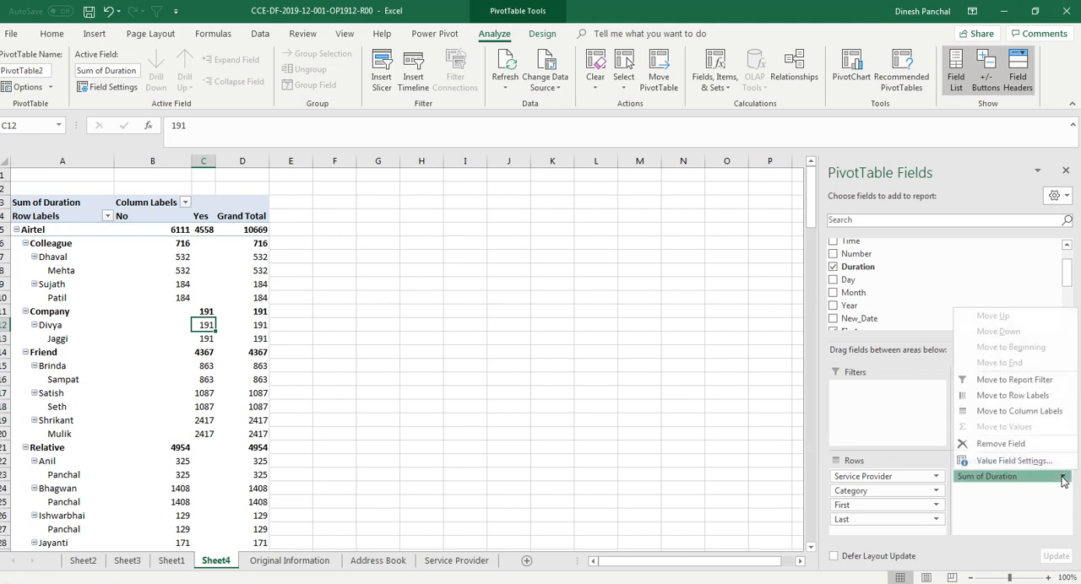
{"action": "left_click", "coordinate": [1013, 461]}
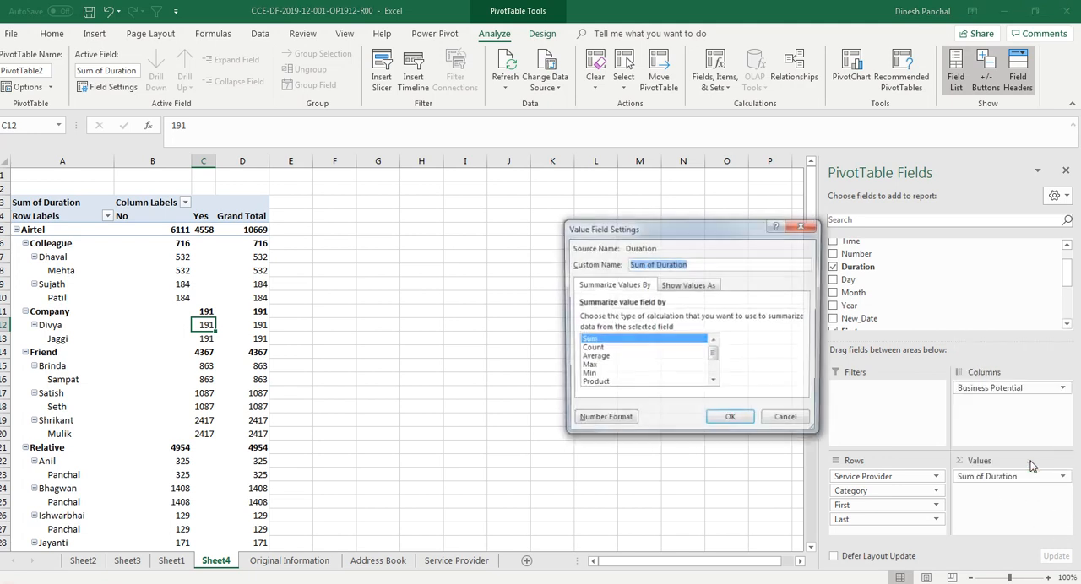
{"action": "left_click", "coordinate": [593, 358]}
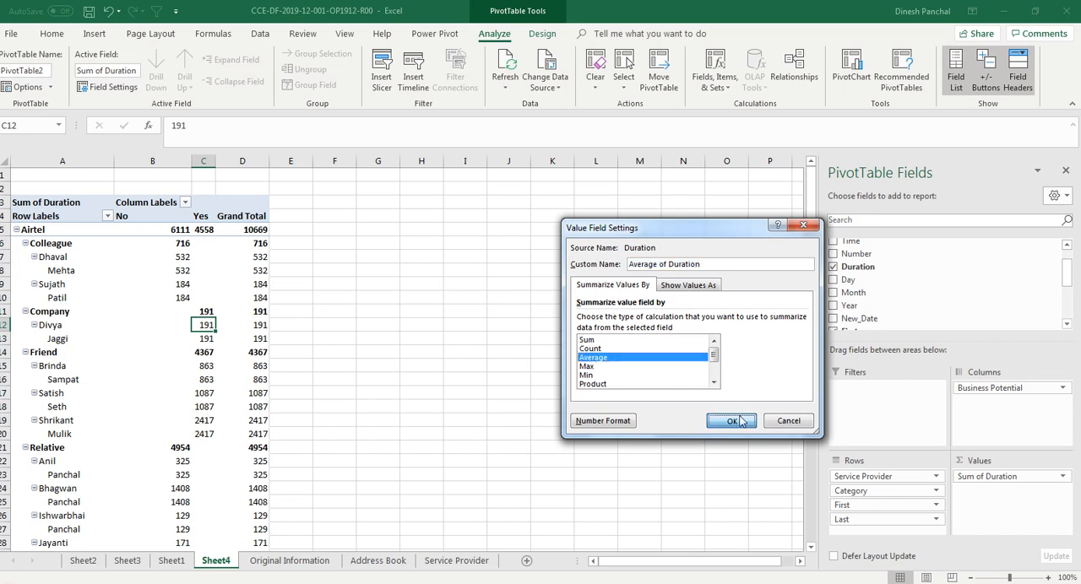
{"action": "left_click", "coordinate": [731, 420]}
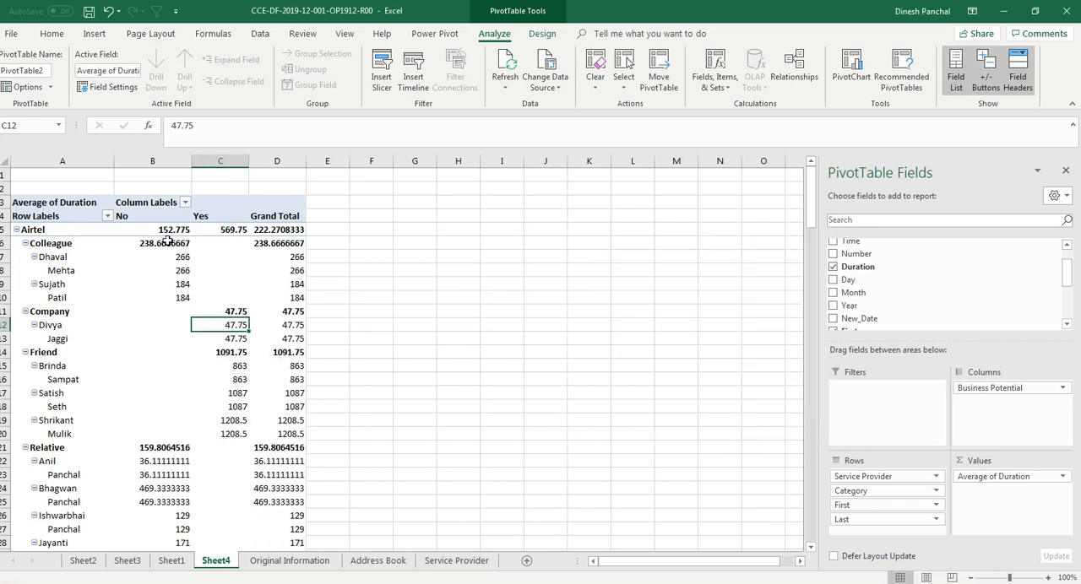
Format the PivotTable values in B5:D69 with one decimal place and centre them horizontally
{"action": "left_click_drag", "start_coordinate": [167, 234], "coordinate": [269, 525]}
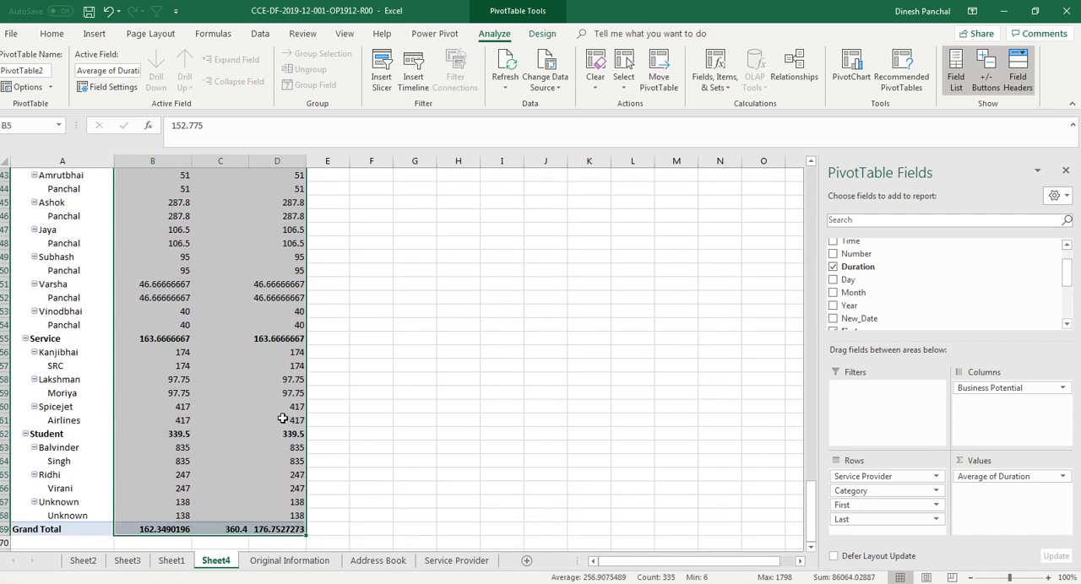
{"action": "left_click", "coordinate": [47, 34]}
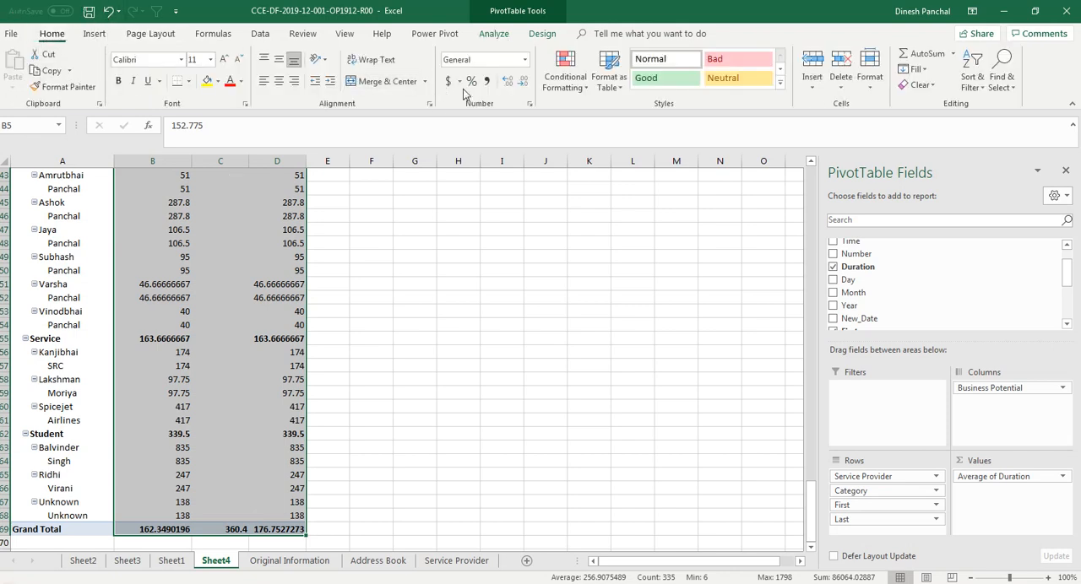
{"action": "left_click", "coordinate": [522, 84]}
{"action": "left_click", "coordinate": [523, 85]}
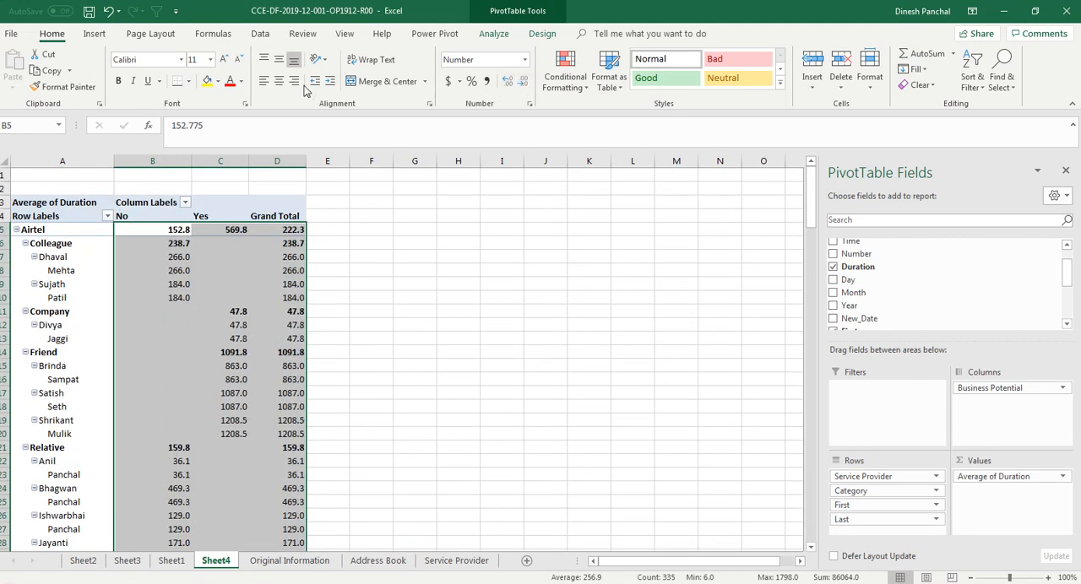
{"action": "left_click", "coordinate": [279, 81]}
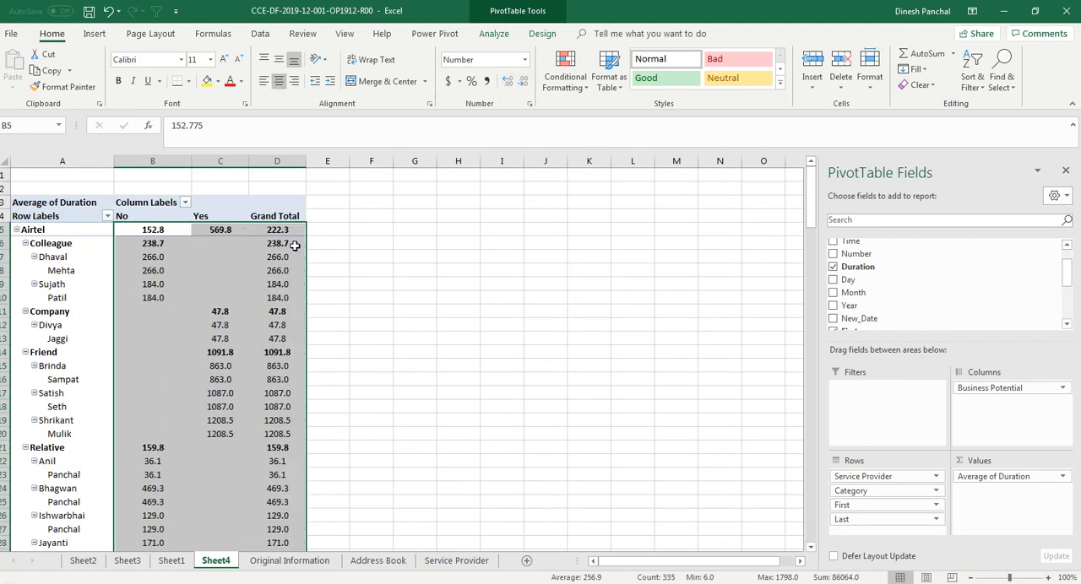
{"action": "left_click", "coordinate": [371, 312]}
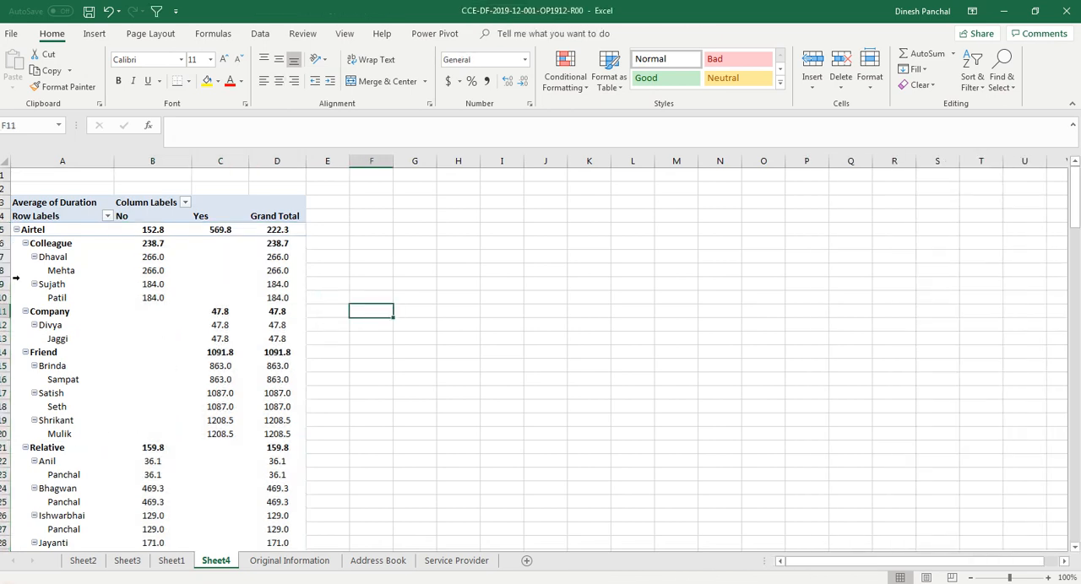
Switch the PivotTable to the Classic PivotTable layout in its display options
{"action": "right_click", "coordinate": [84, 288]}
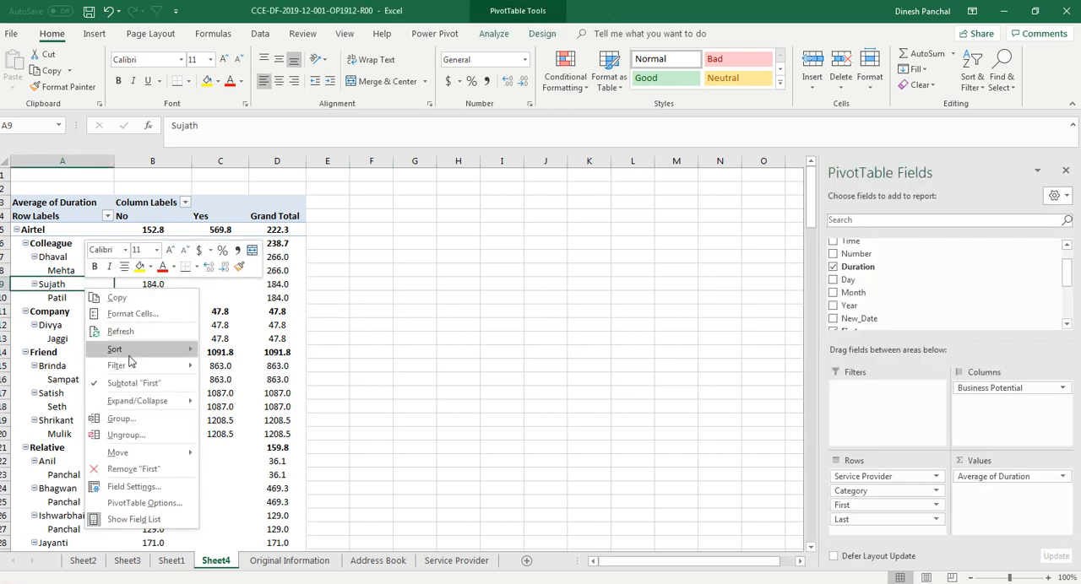
{"action": "left_click", "coordinate": [152, 502]}
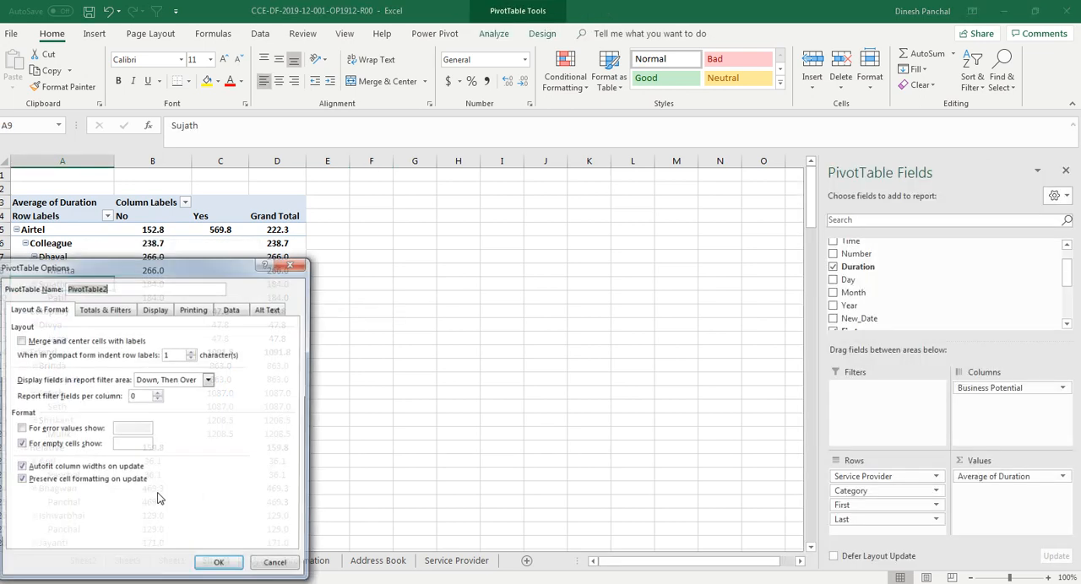
{"action": "left_click_drag", "start_coordinate": [143, 273], "coordinate": [281, 226]}
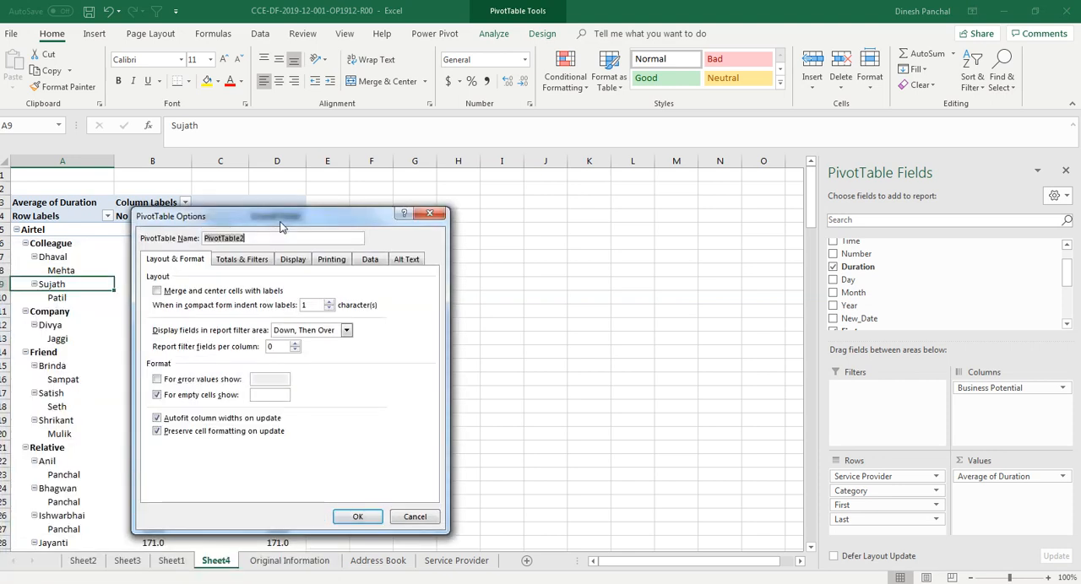
{"action": "left_click", "coordinate": [293, 261]}
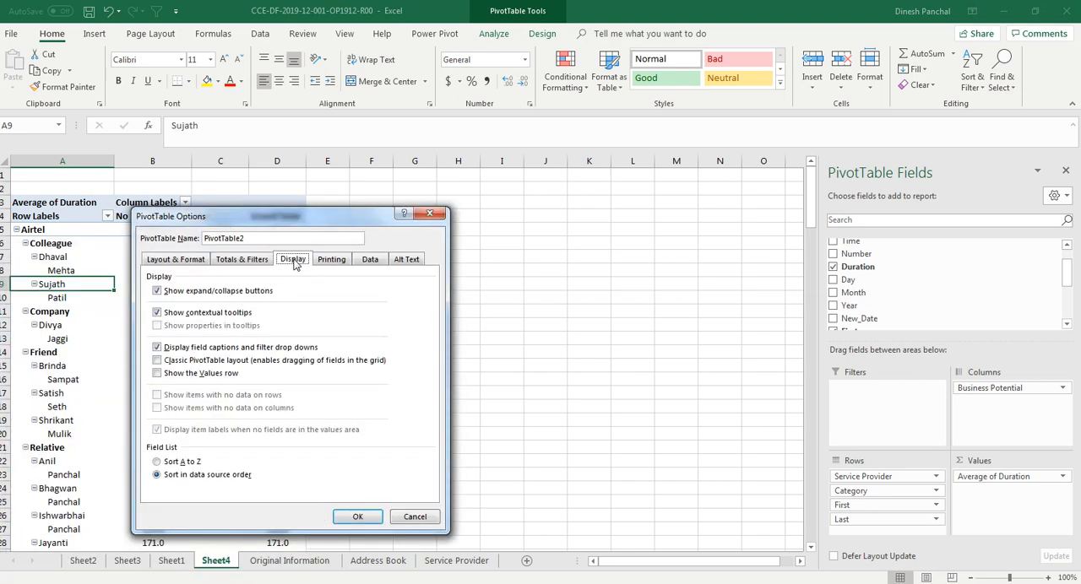
{"action": "left_click", "coordinate": [158, 361]}
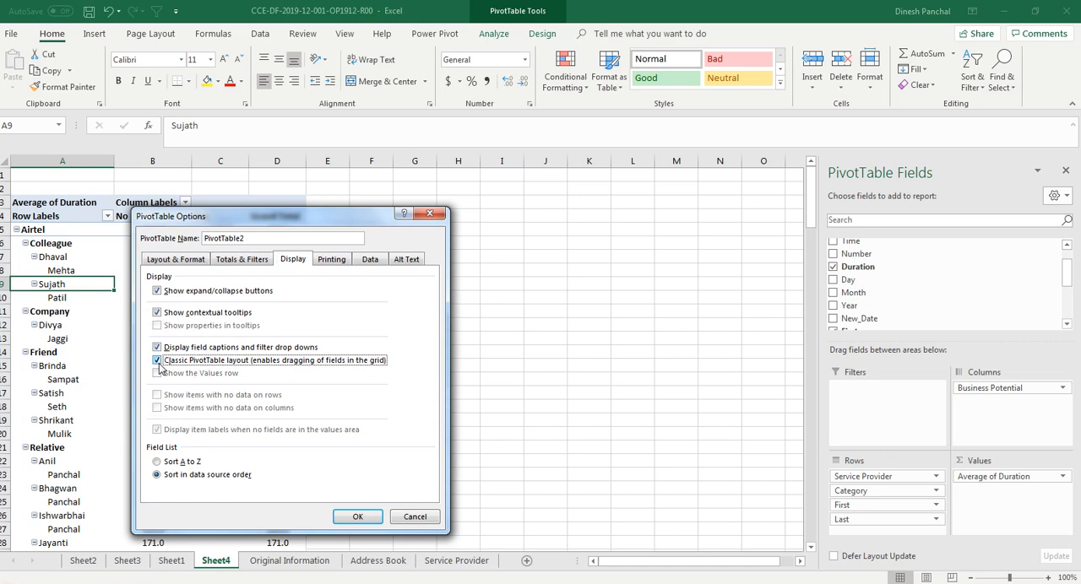
{"action": "left_click", "coordinate": [355, 517]}
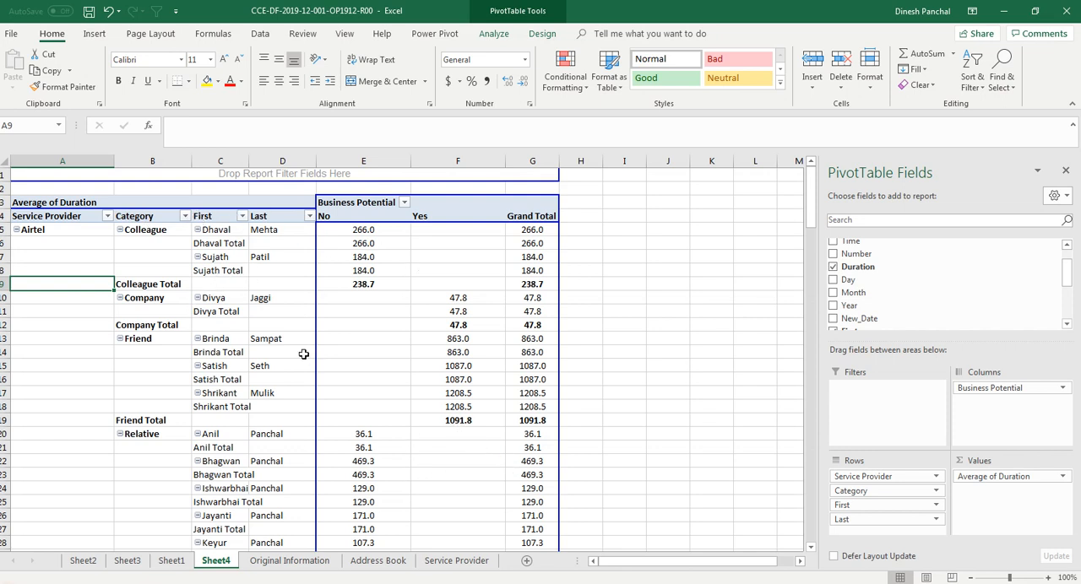
Turn off the subtotals for the Service Provider, Category, First and Last row fields of the PivotTable
{"action": "right_click", "coordinate": [76, 218]}
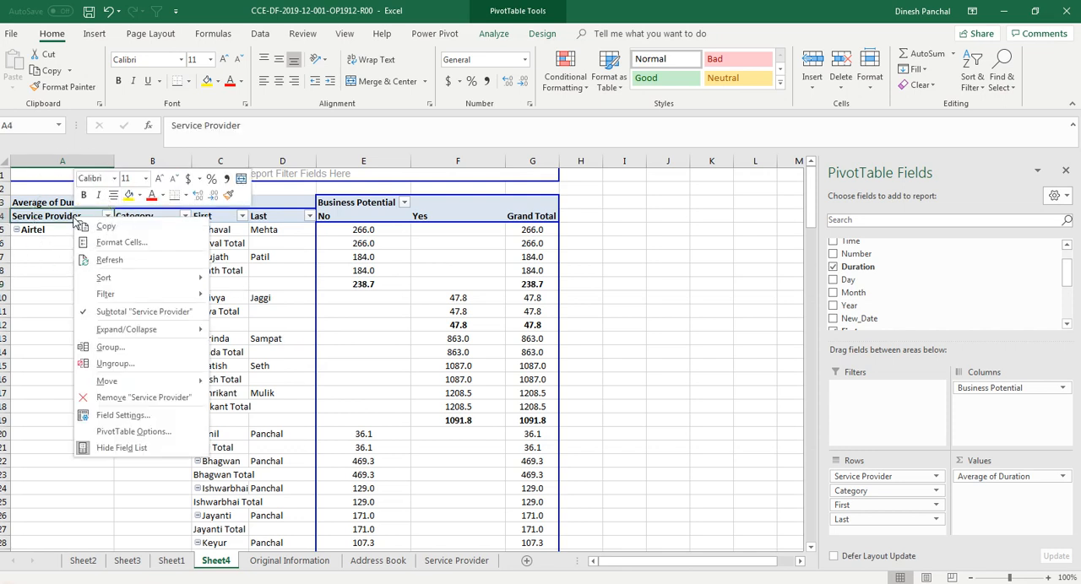
{"action": "left_click", "coordinate": [102, 313]}
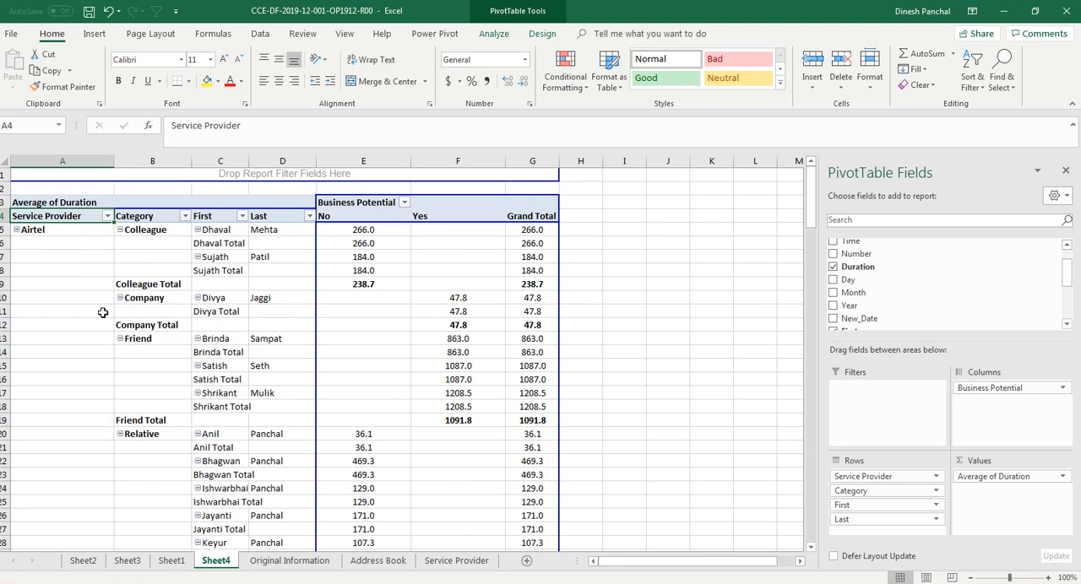
{"action": "right_click", "coordinate": [150, 217]}
{"action": "left_click", "coordinate": [190, 310]}
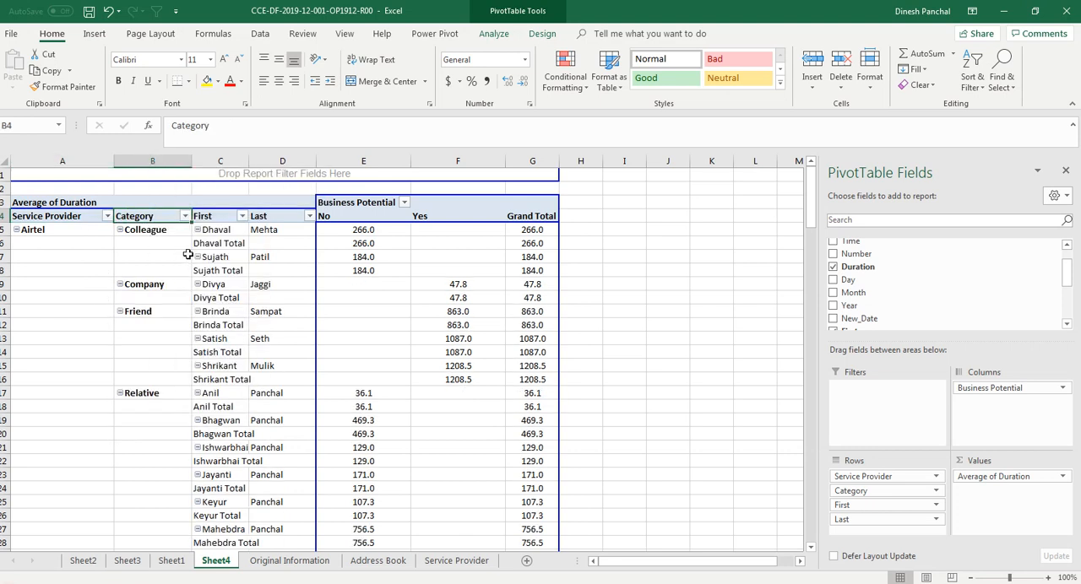
{"action": "right_click", "coordinate": [217, 217]}
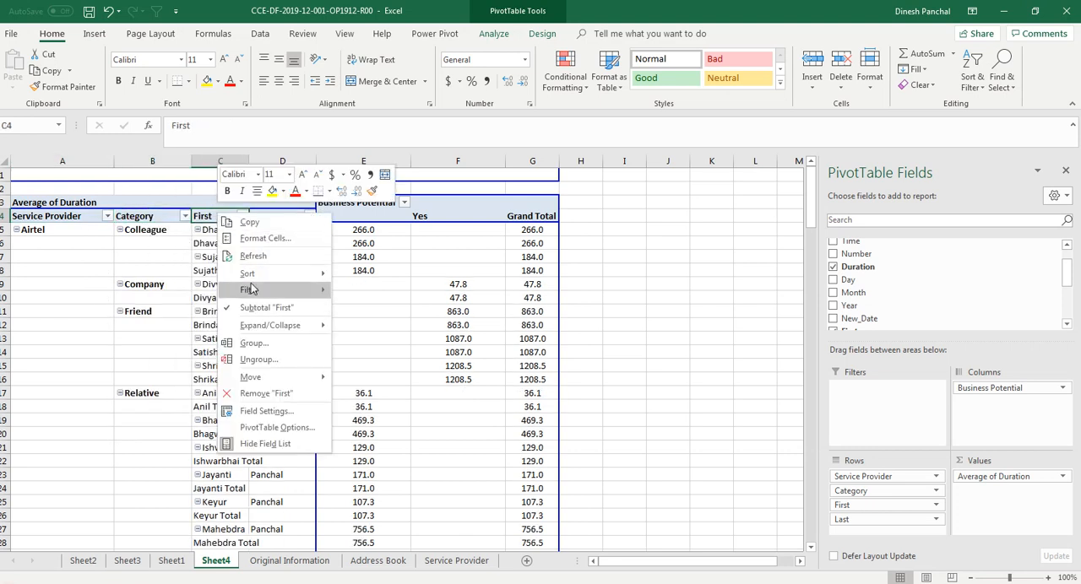
{"action": "left_click", "coordinate": [266, 307]}
{"action": "left_click", "coordinate": [267, 218]}
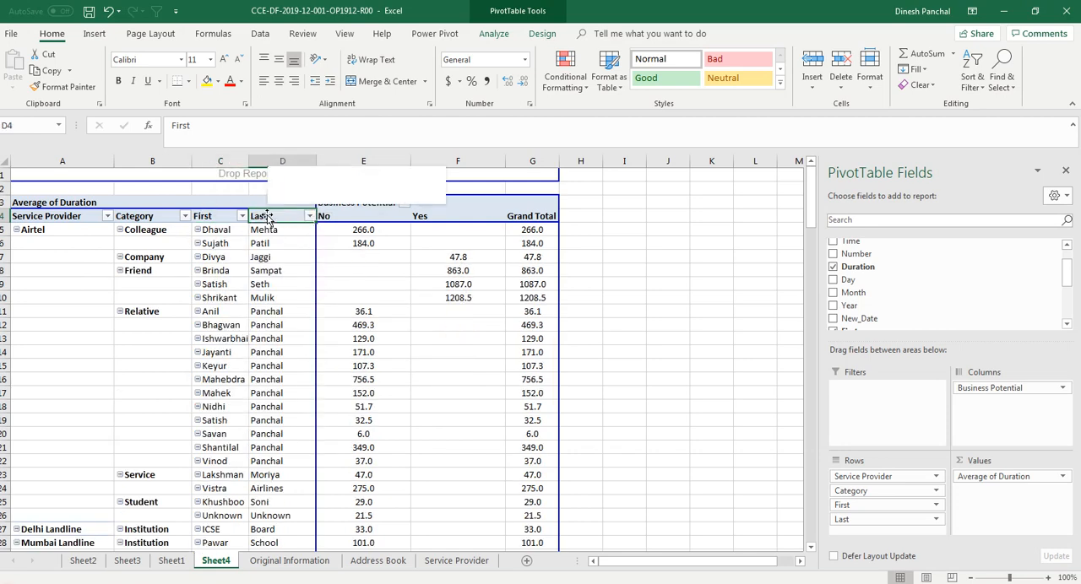
{"action": "right_click", "coordinate": [267, 217]}
{"action": "left_click", "coordinate": [312, 310]}
Copy PivotTable range A4:G71, leaving out the Grand Total row, and paste it at A1 of a new worksheet
{"action": "scroll", "coordinate": [330, 309], "scroll_direction": "down", "scroll_amount": 13}
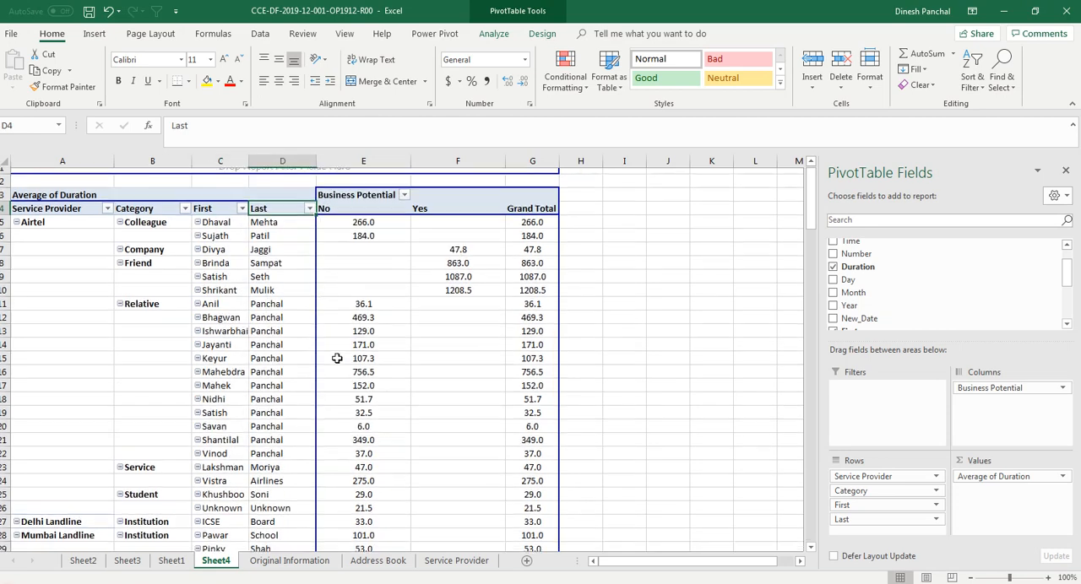
{"action": "scroll", "coordinate": [344, 413], "scroll_direction": "down", "scroll_amount": 3}
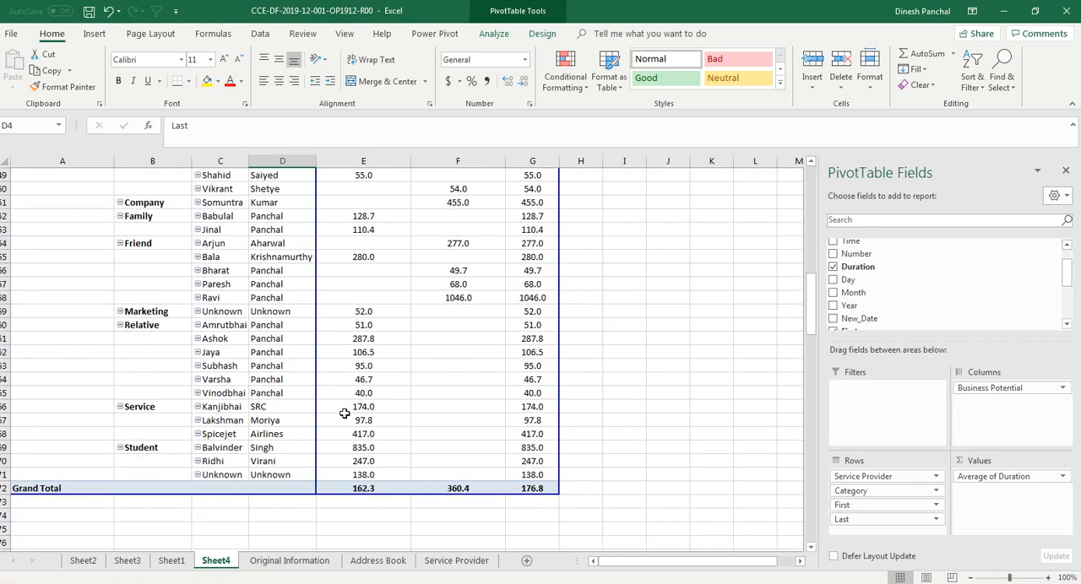
{"action": "left_click_drag", "start_coordinate": [525, 473], "coordinate": [59, 204]}
{"action": "scroll", "coordinate": [380, 473], "scroll_direction": "down", "scroll_amount": 19}
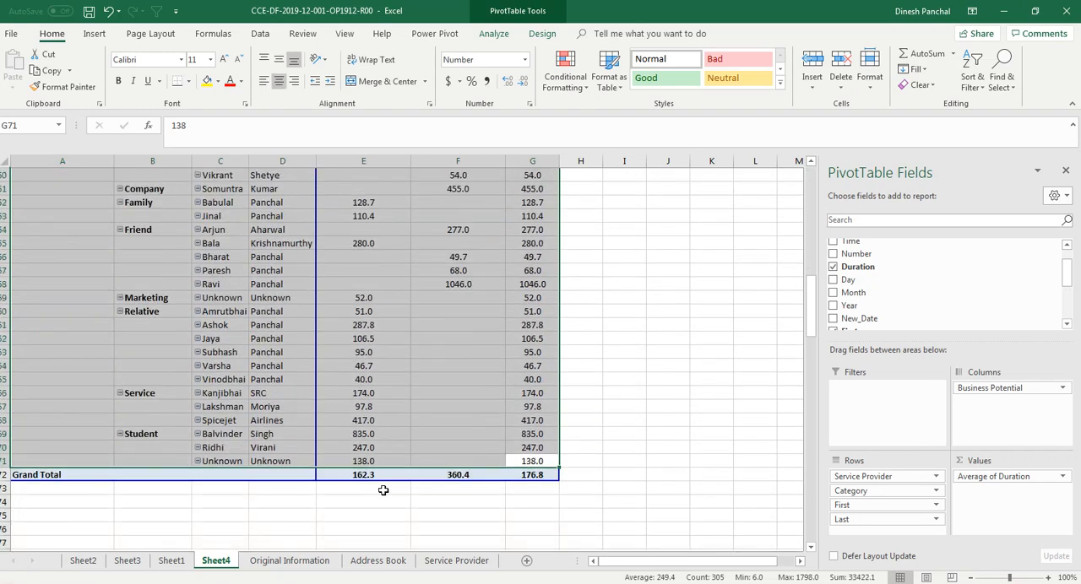
{"action": "key", "text": "ctrl+c"}
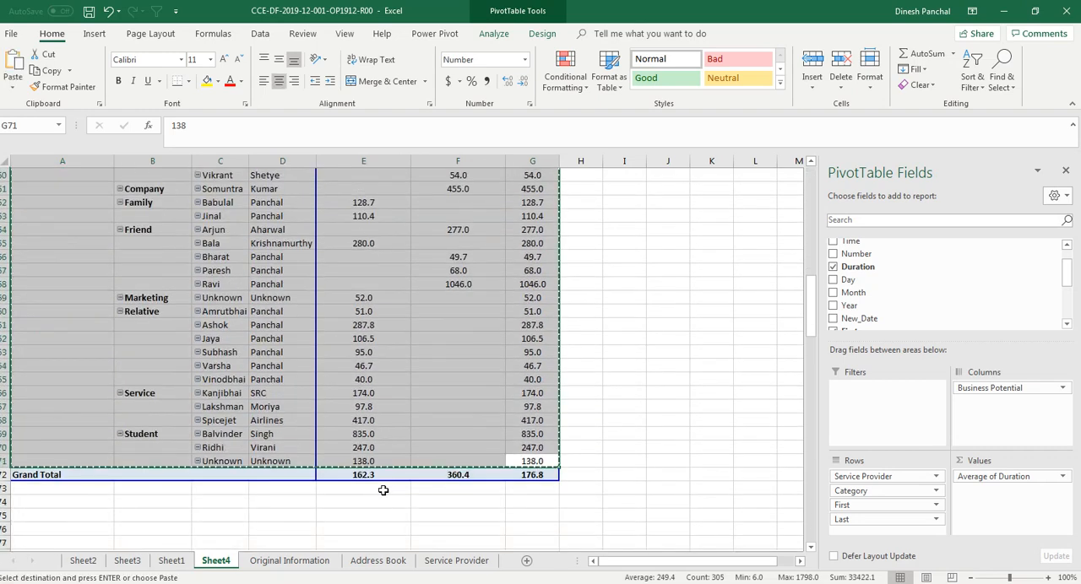
{"action": "left_click", "coordinate": [527, 563]}
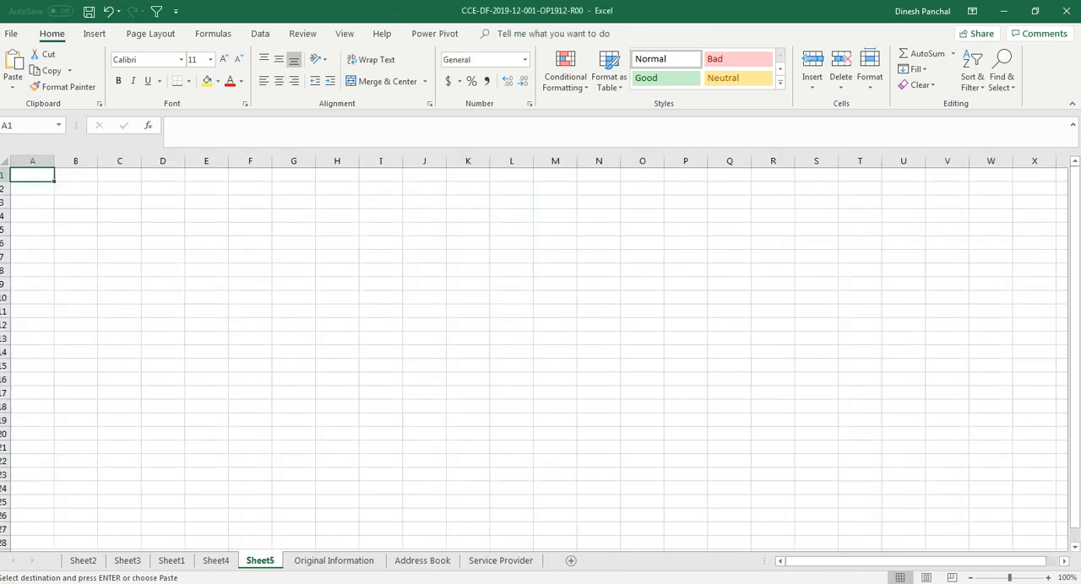
{"action": "key", "text": "ctrl+v"}
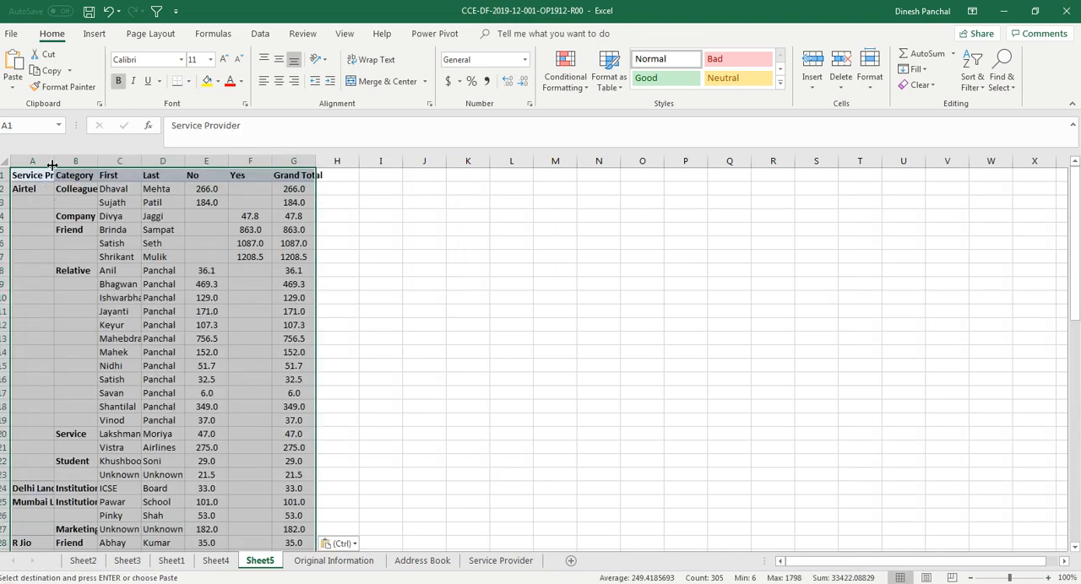
Autofit the widths of columns A to D and G to the pasted data
{"action": "double_click", "coordinate": [52, 165]}
{"action": "double_click", "coordinate": [133, 161]}
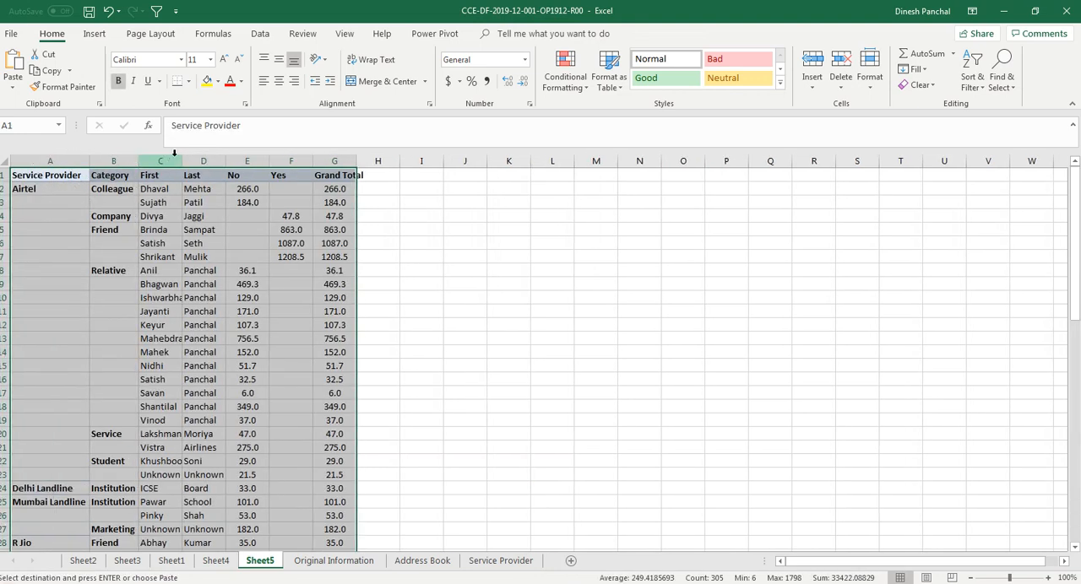
{"action": "double_click", "coordinate": [181, 162]}
{"action": "double_click", "coordinate": [243, 161]}
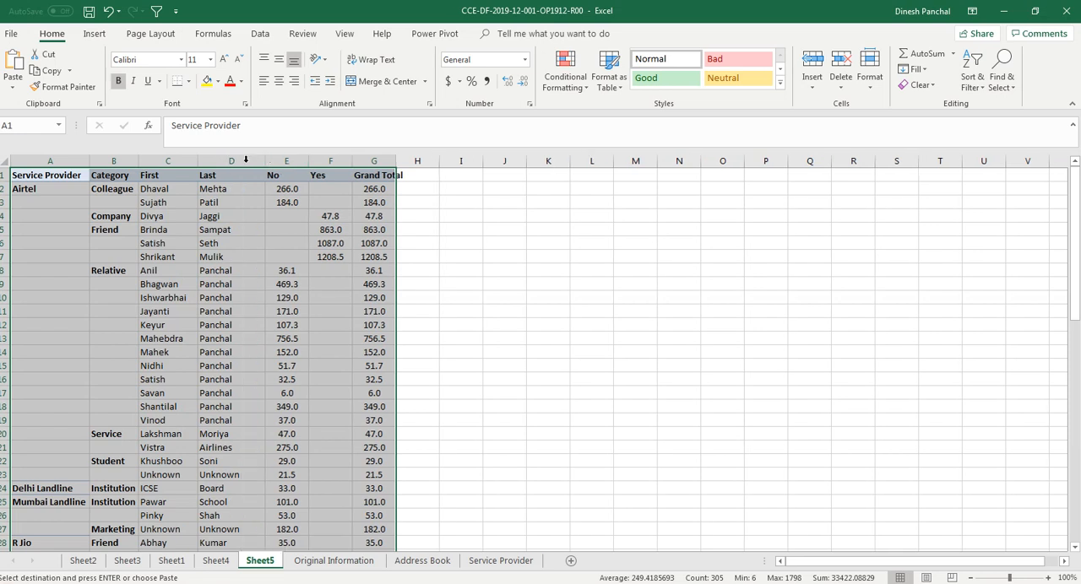
{"action": "double_click", "coordinate": [396, 161]}
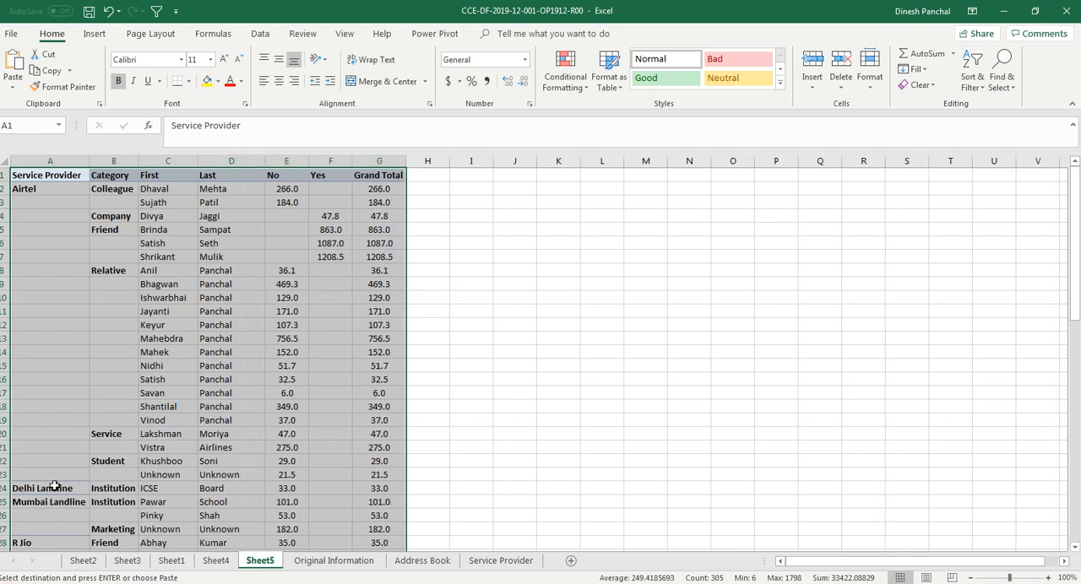
Rename the worksheet with the pasted data as Duration Details
{"action": "right_click", "coordinate": [272, 562]}
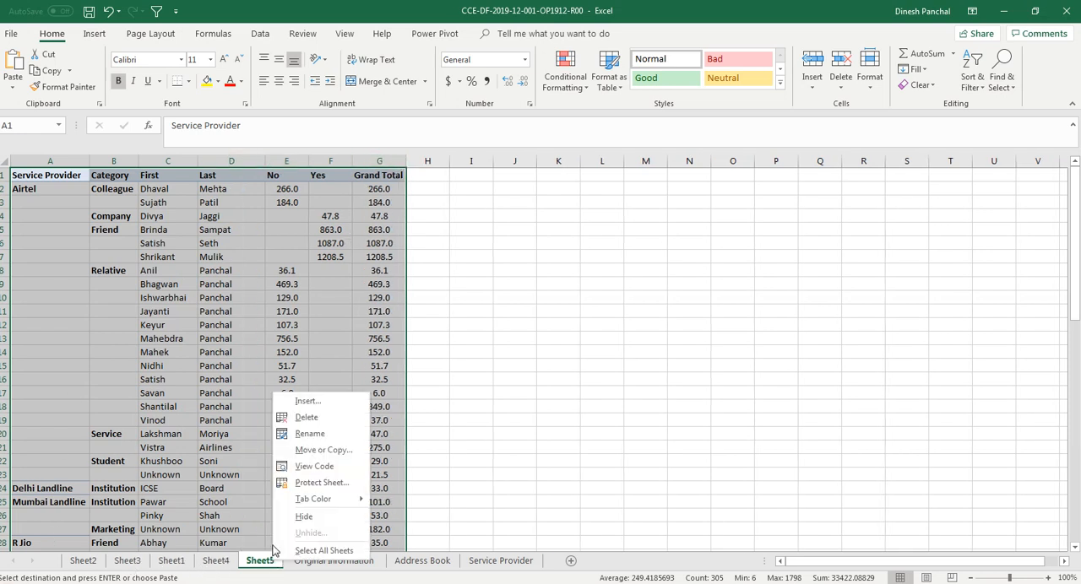
{"action": "left_click", "coordinate": [304, 434]}
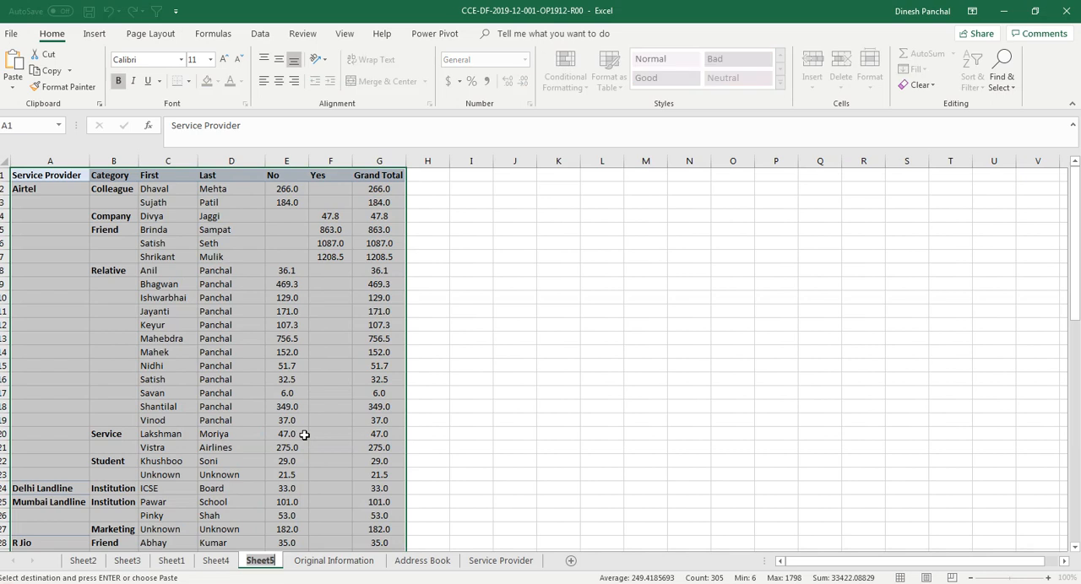
{"action": "type", "text": "Durati"}
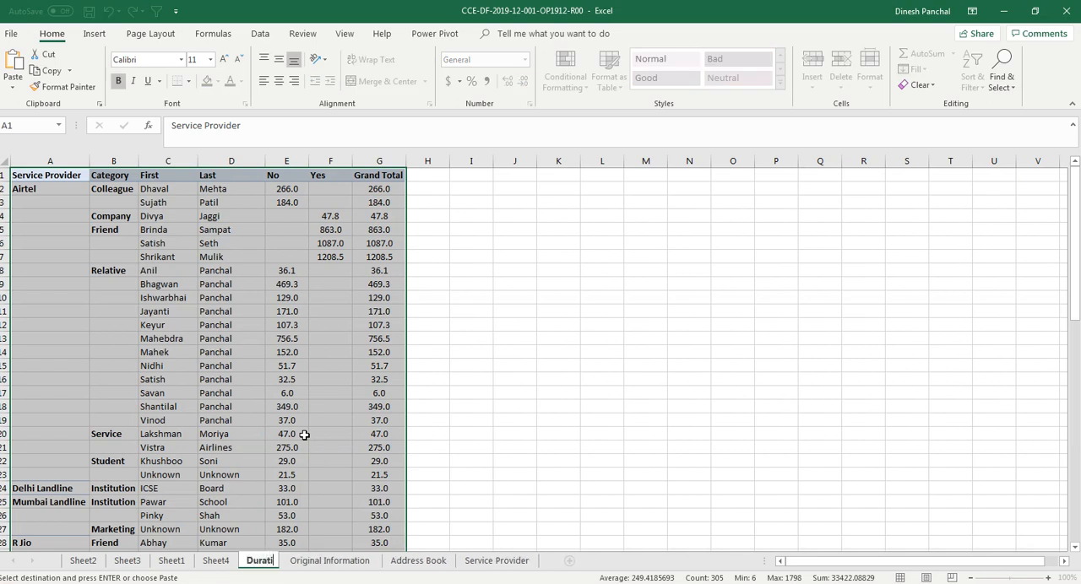
{"action": "type", "text": "on Details"}
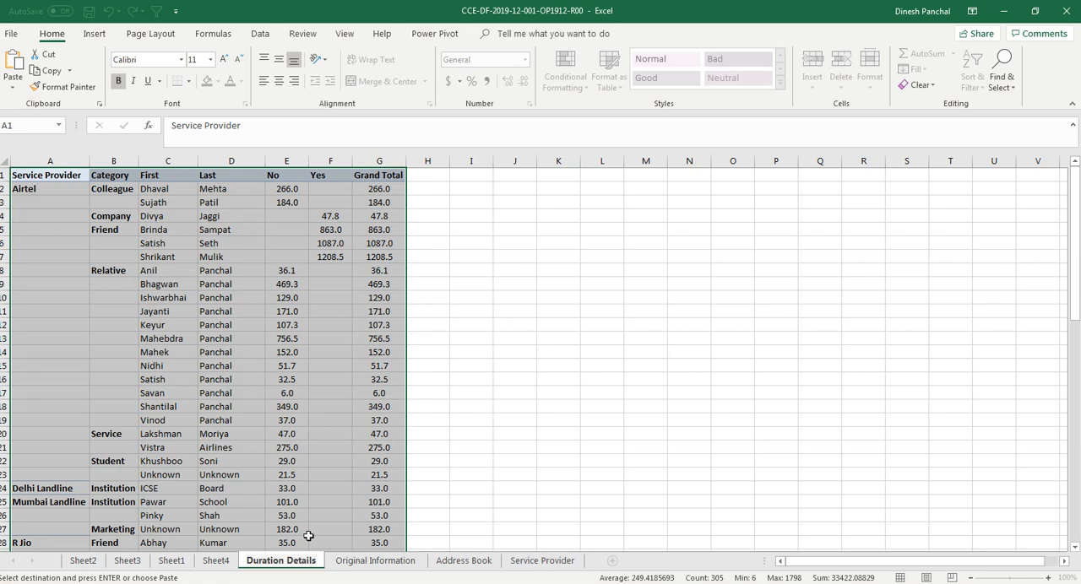
{"action": "left_click", "coordinate": [285, 515]}
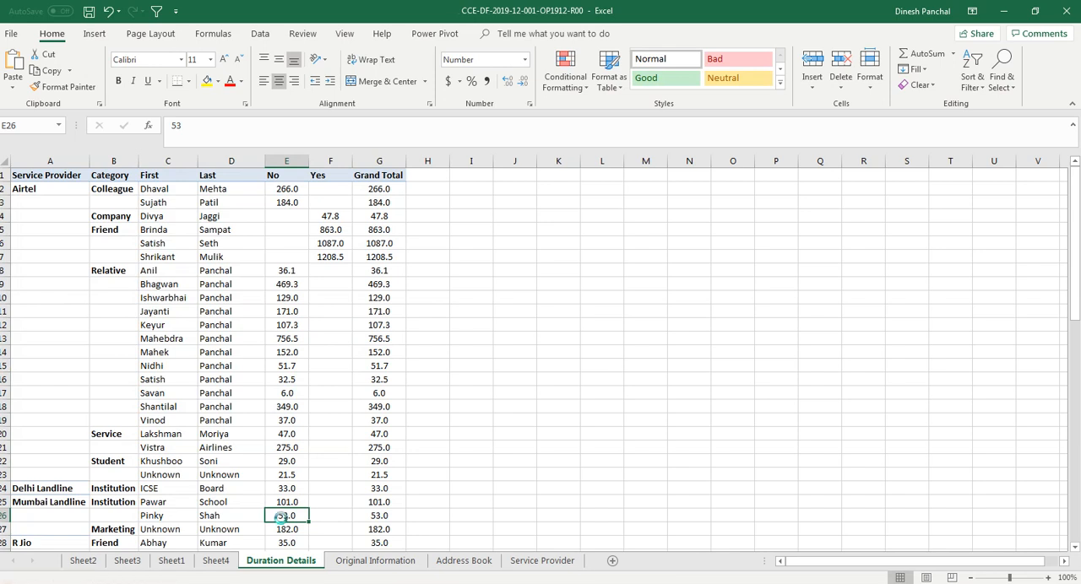
On Sheet4, remove Service Provider, First, Last and Business Potential from the PivotTable, keeping only Category as rows
{"action": "left_click", "coordinate": [221, 562]}
{"action": "left_click", "coordinate": [362, 353]}
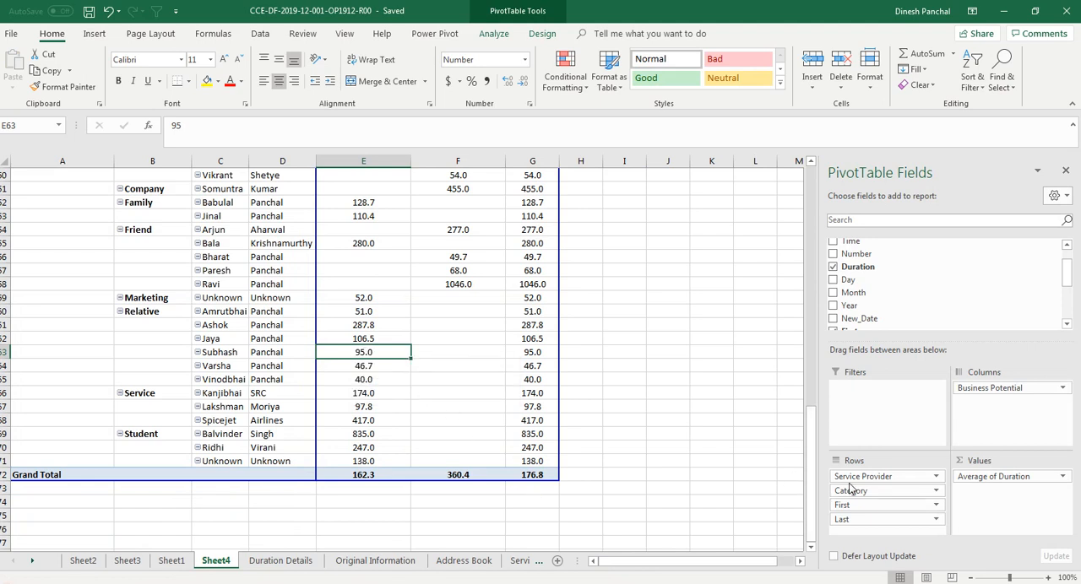
{"action": "left_click_drag", "start_coordinate": [849, 476], "coordinate": [868, 291]}
{"action": "left_click_drag", "start_coordinate": [849, 492], "coordinate": [895, 300]}
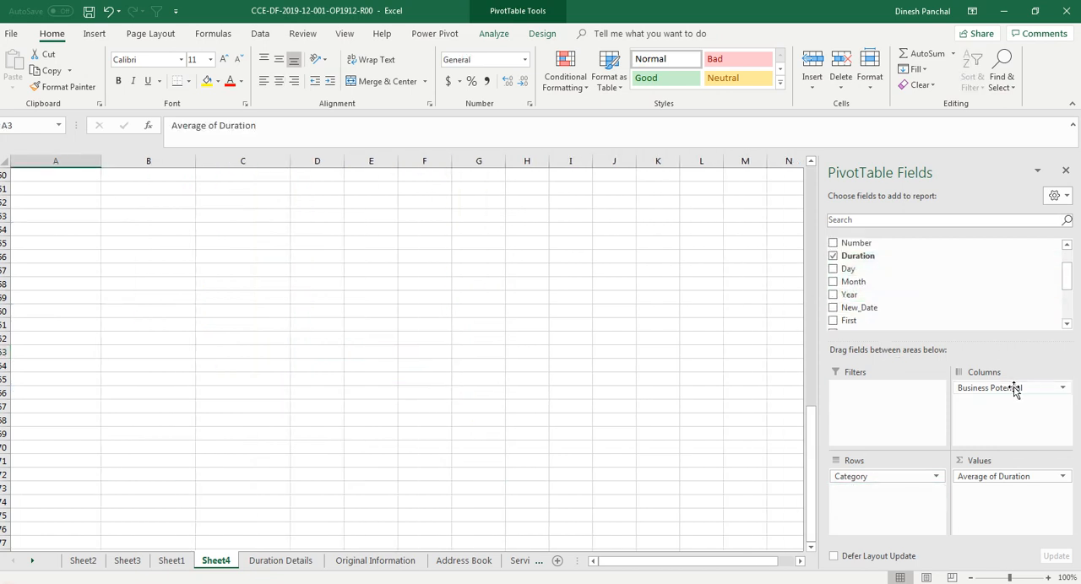
{"action": "left_click_drag", "start_coordinate": [1015, 387], "coordinate": [924, 288]}
Add Week Number as the PivotTable's column field
{"action": "left_click_drag", "start_coordinate": [1074, 283], "coordinate": [1065, 317]}
{"action": "left_click_drag", "start_coordinate": [886, 306], "coordinate": [1014, 410]}
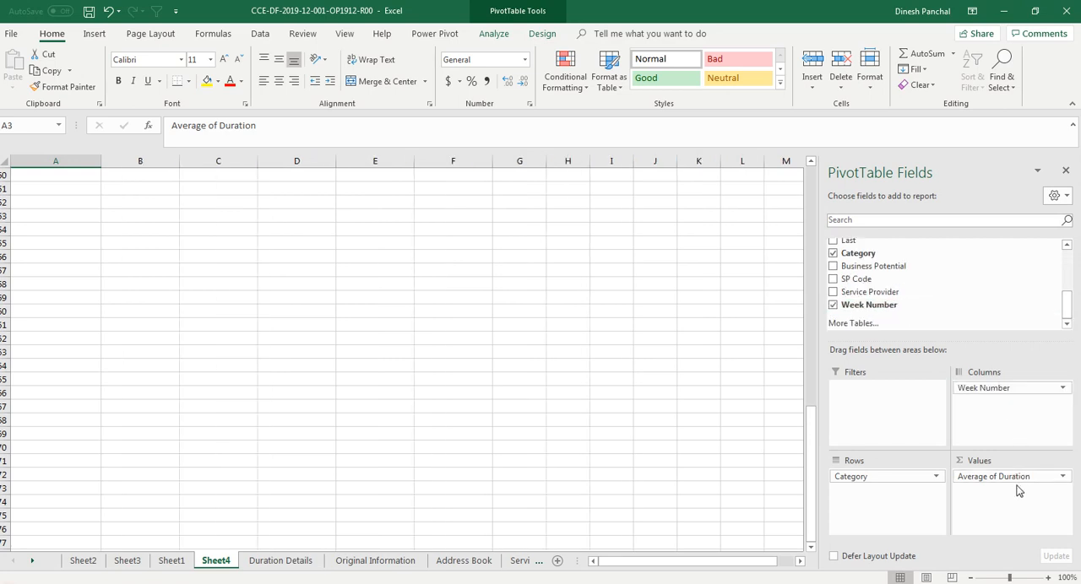
{"action": "scroll", "coordinate": [487, 376], "scroll_direction": "up", "scroll_amount": 20}
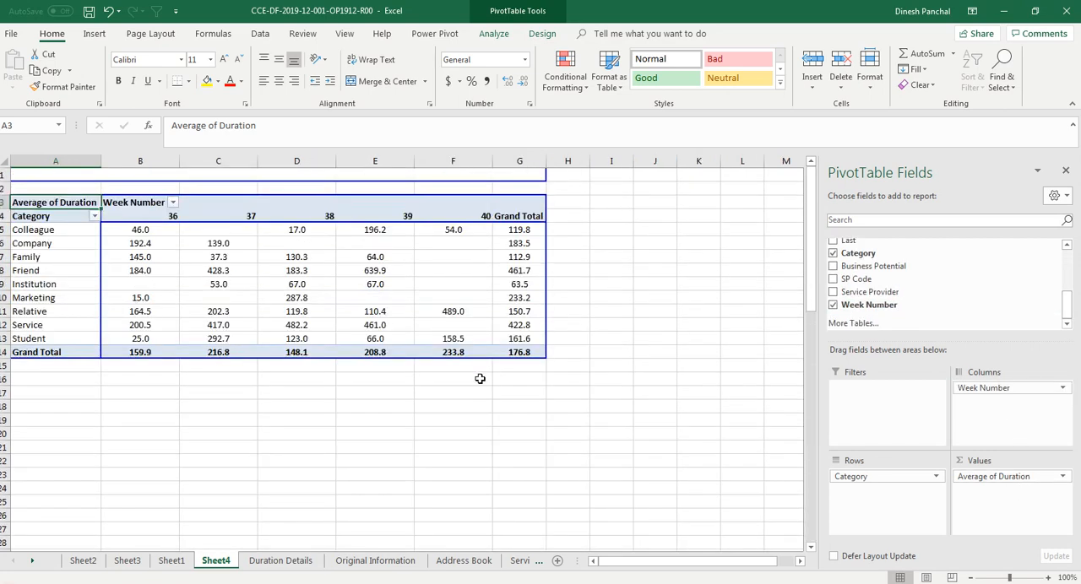
{"action": "left_click", "coordinate": [256, 388]}
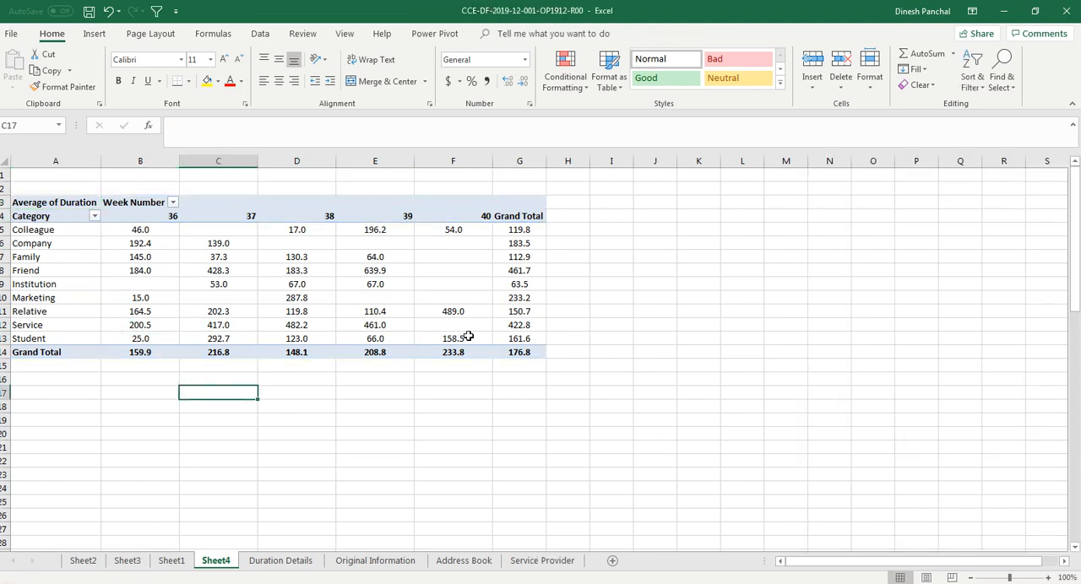
Copy the PivotTable's category averages for weeks 36 to 39, without the grand totals, into a new worksheet at A1
{"action": "mouse_move", "coordinate": [469, 336]}
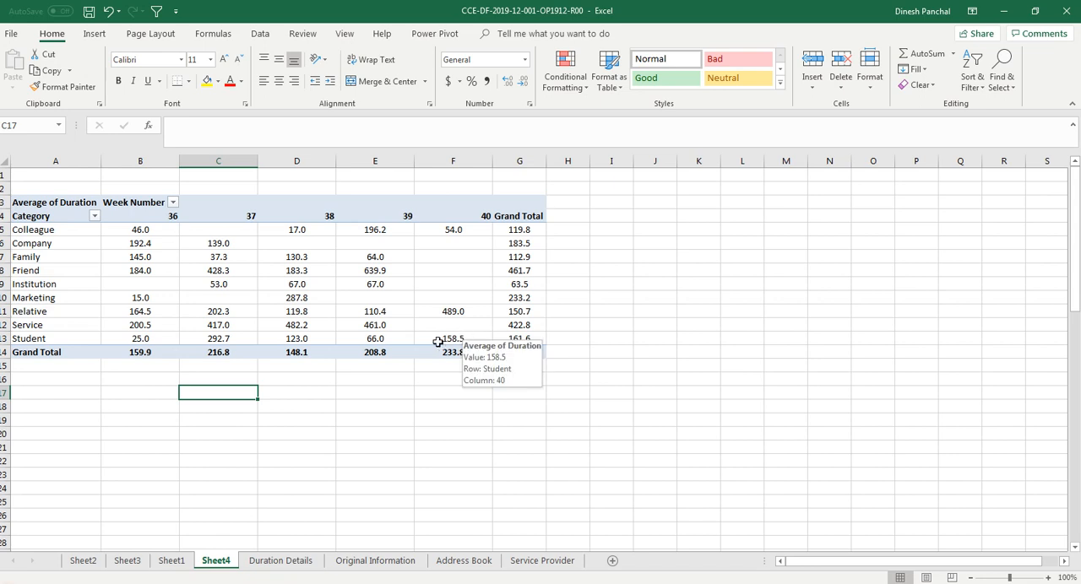
{"action": "left_click", "coordinate": [374, 339]}
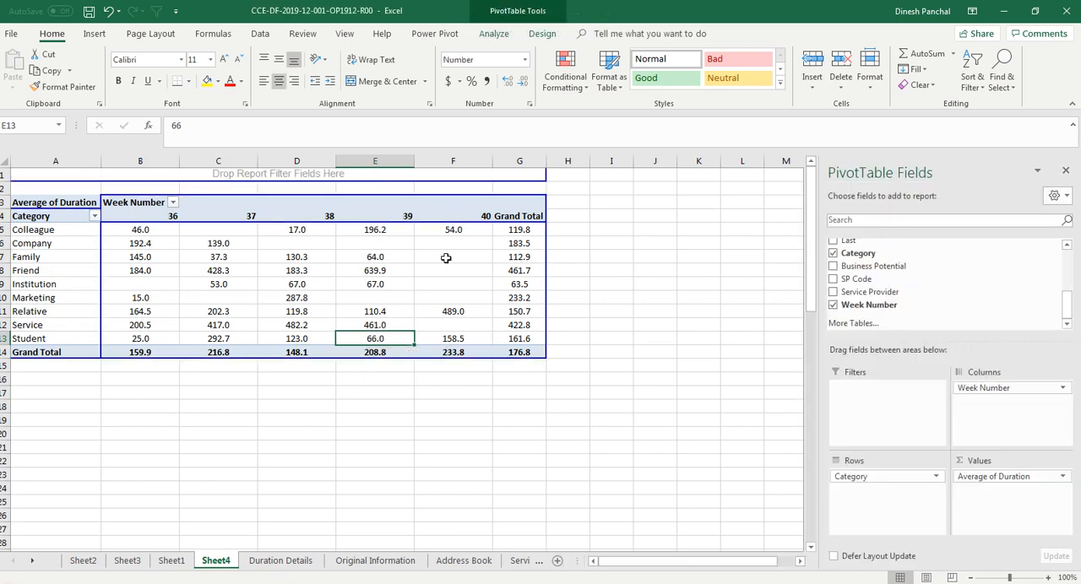
{"action": "left_click_drag", "start_coordinate": [378, 339], "coordinate": [76, 218]}
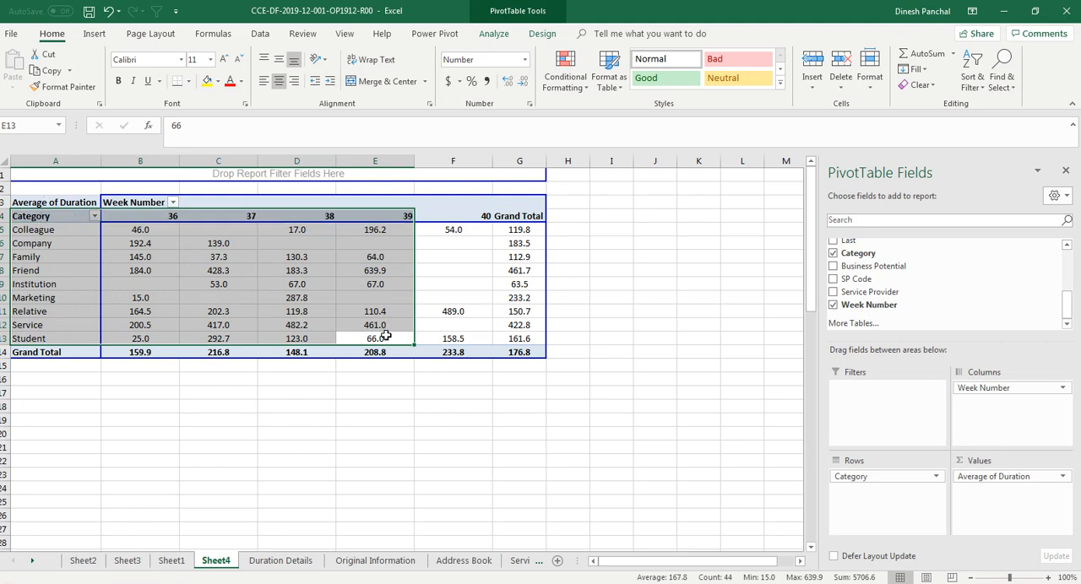
{"action": "key", "text": "ctrl+c"}
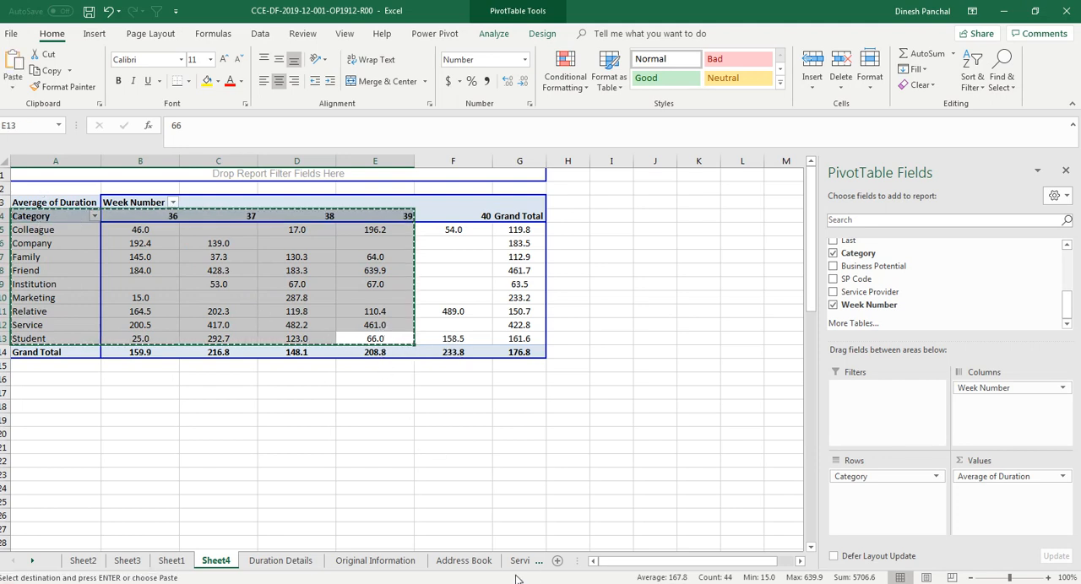
{"action": "left_click", "coordinate": [557, 563]}
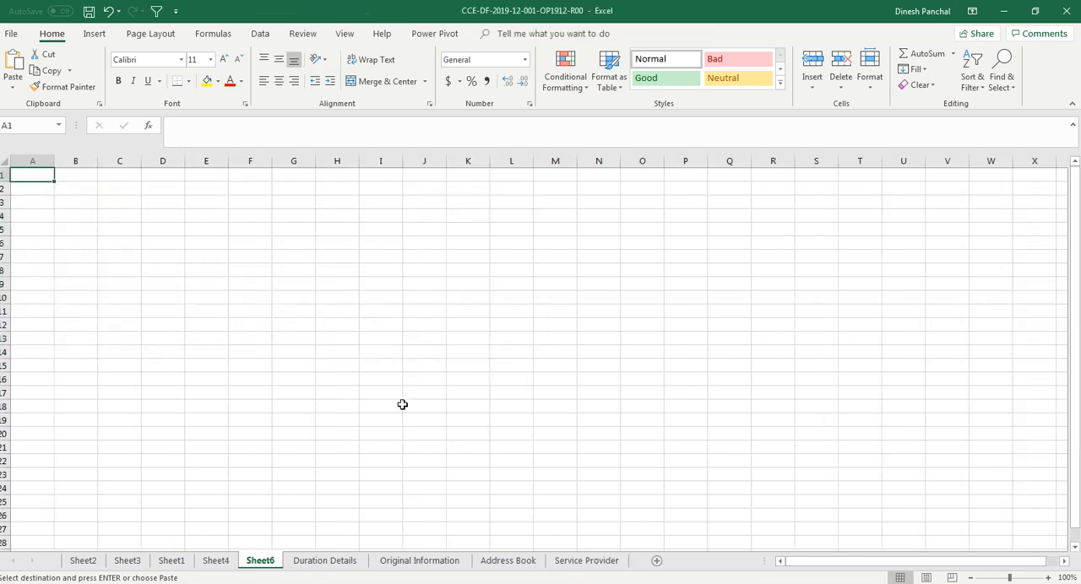
{"action": "key", "text": "ctrl+v"}
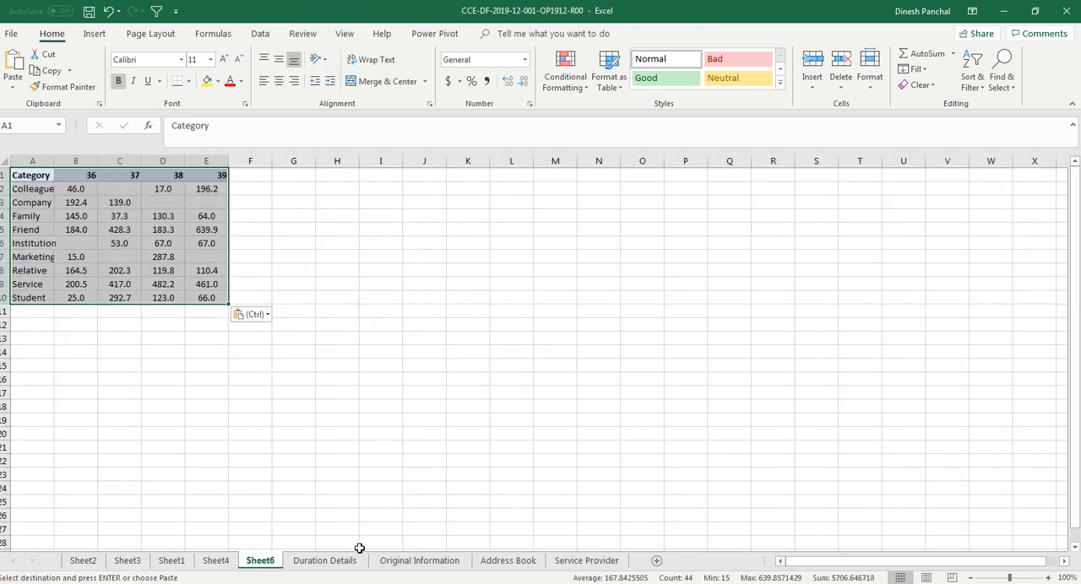
Rename the new worksheet as Category-Week-Duration
{"action": "right_click", "coordinate": [259, 562]}
{"action": "left_click", "coordinate": [296, 434]}
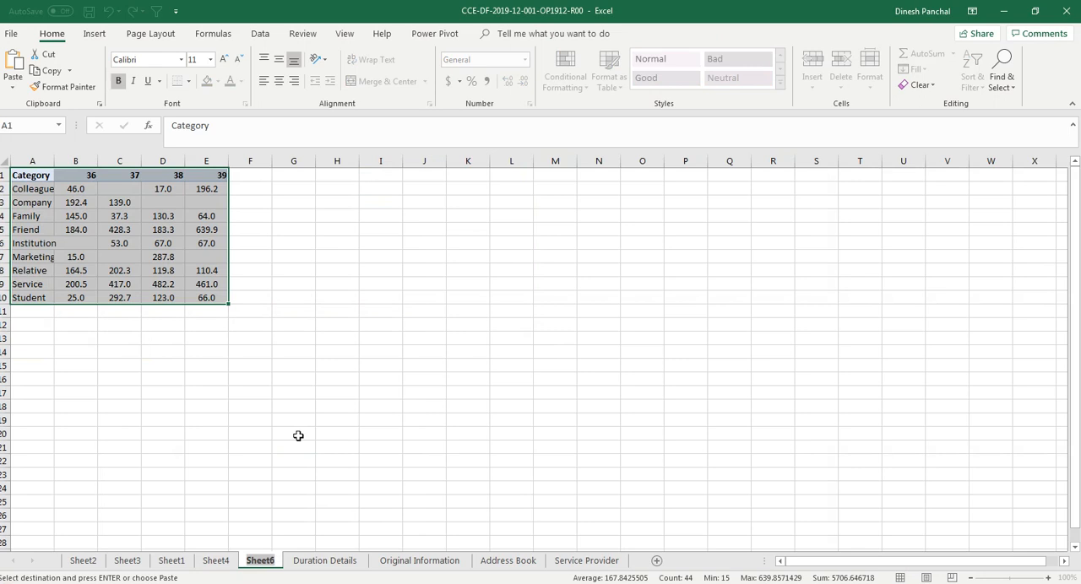
{"action": "type", "text": "Catewgor"}
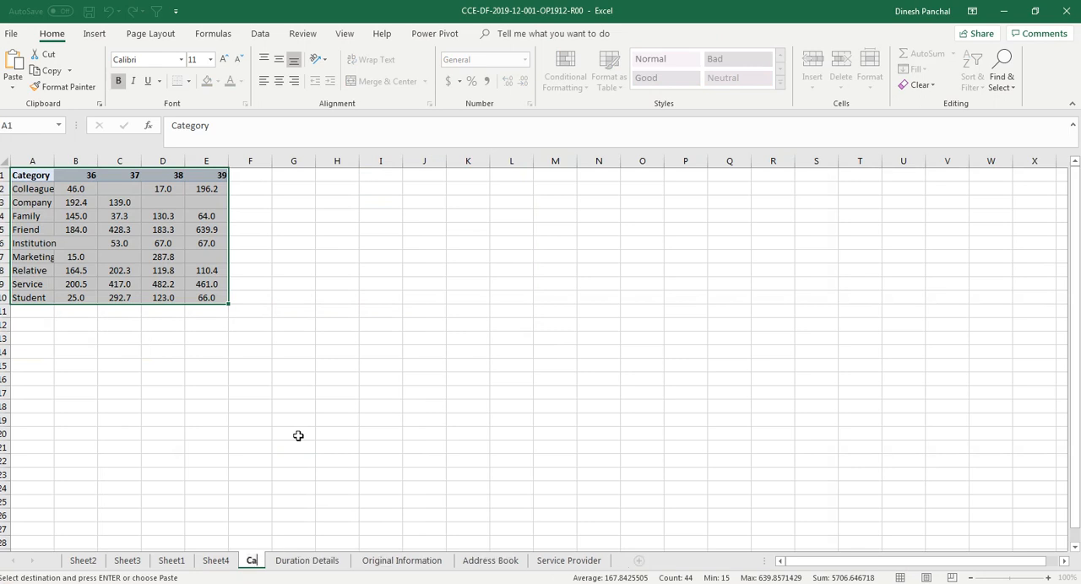
{"action": "key", "text": "BackSpace"}
{"action": "key", "text": "BackSpace"}
{"action": "key", "text": "BackSpace"}
{"action": "key", "text": "BackSpace"}
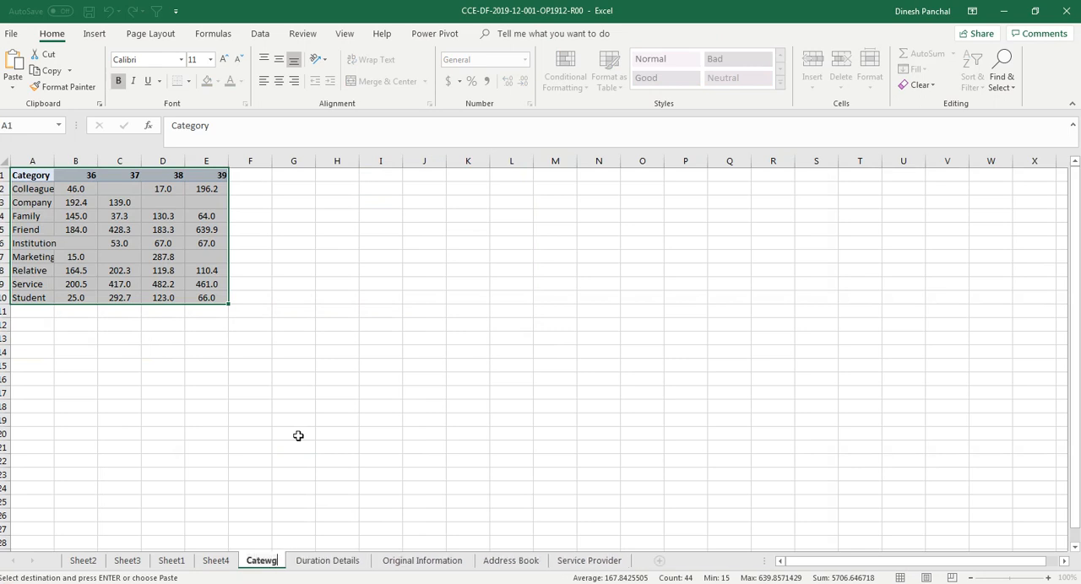
{"action": "type", "text": "gory"}
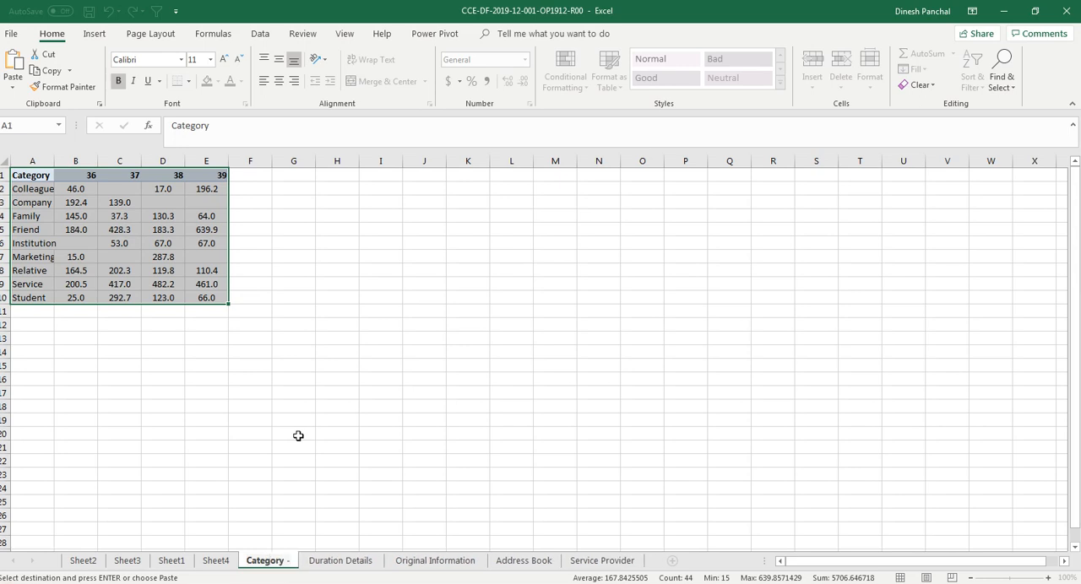
{"action": "type", "text": "-Week"}
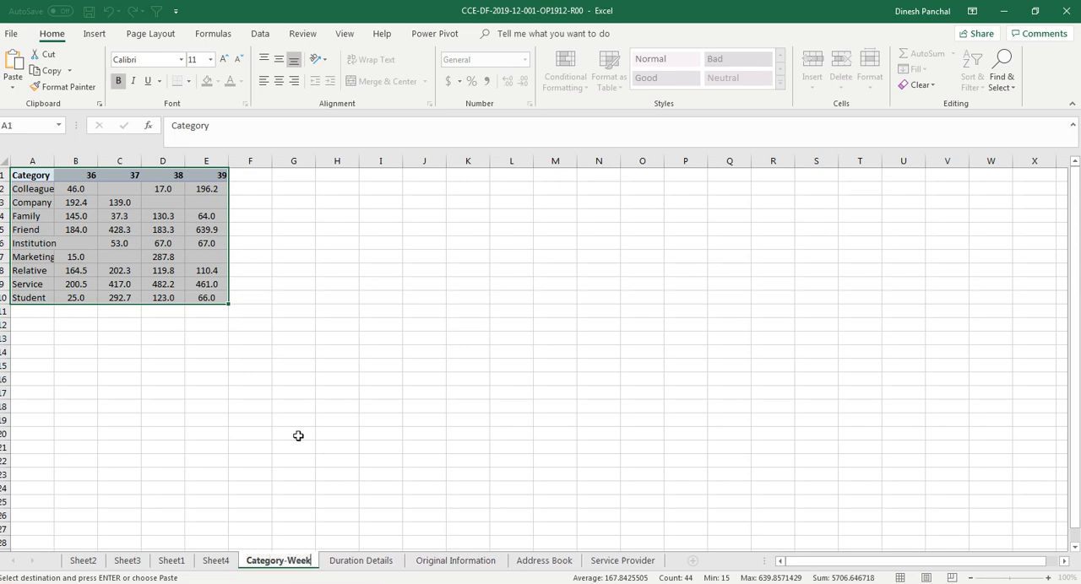
{"action": "type", "text": "-Duration"}
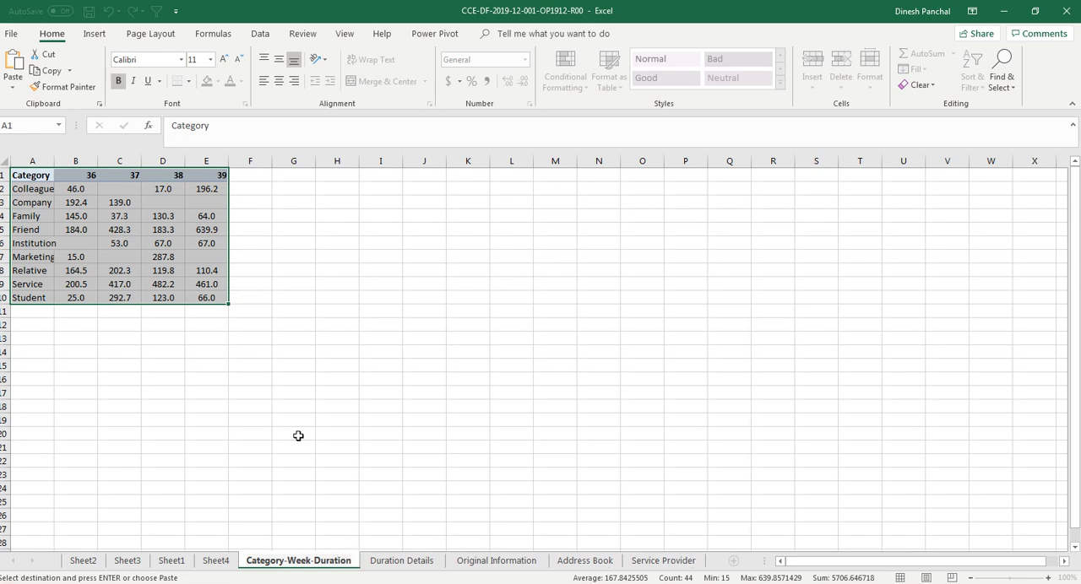
{"action": "key", "text": "Return"}
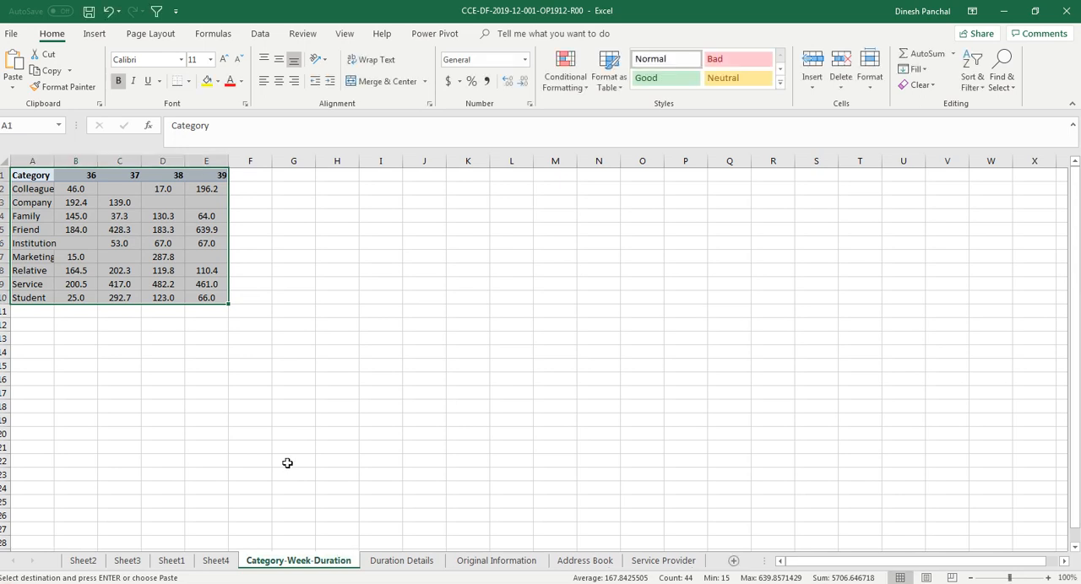
Check the pasted value in C8 without changing it, and save the workbook
{"action": "left_click", "coordinate": [125, 269]}
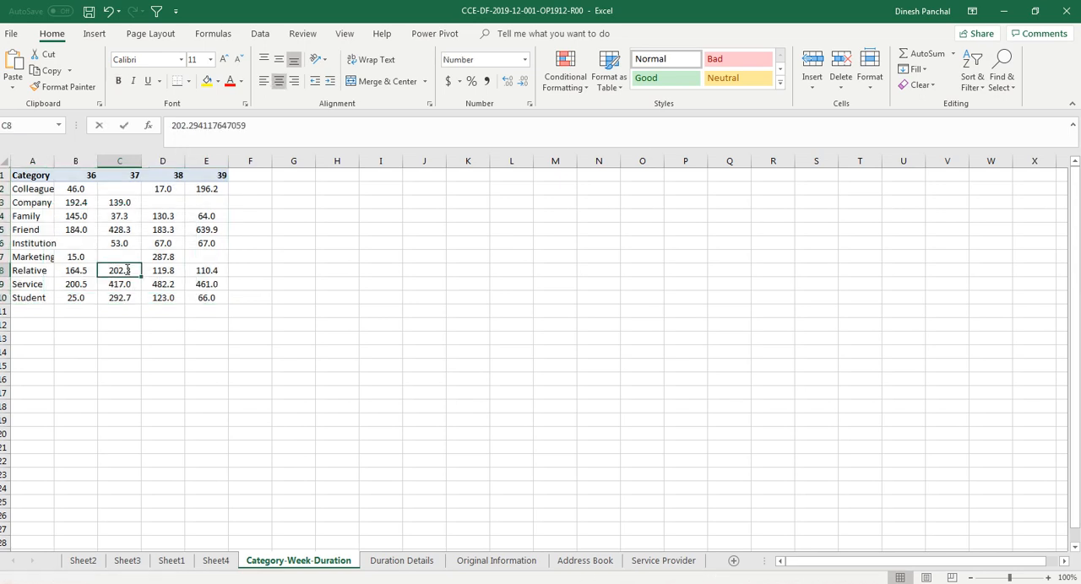
{"action": "double_click", "coordinate": [125, 270]}
{"action": "key", "text": "Escape"}
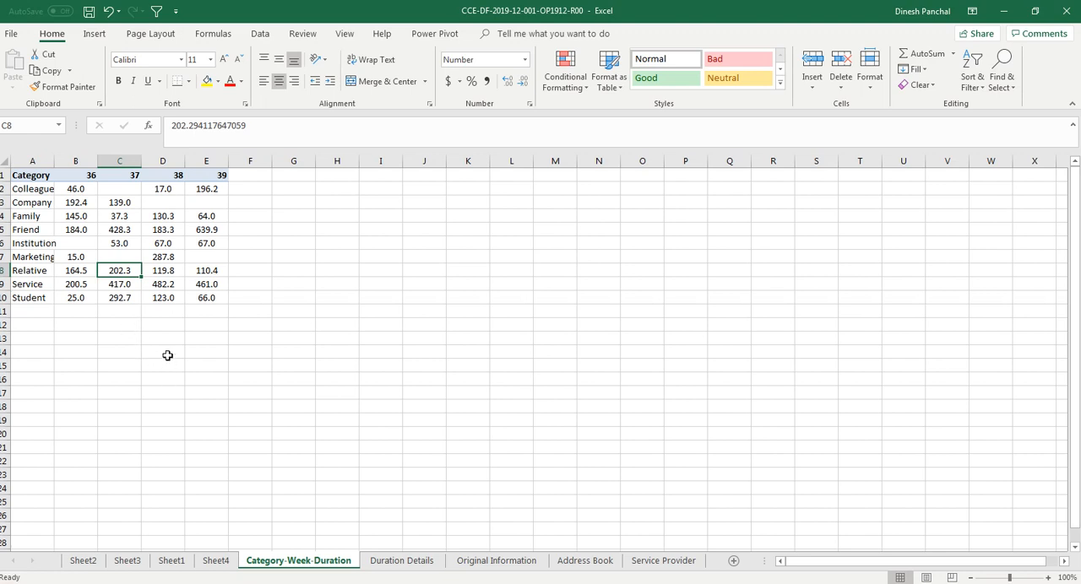
{"action": "key", "text": "ctrl+s"}
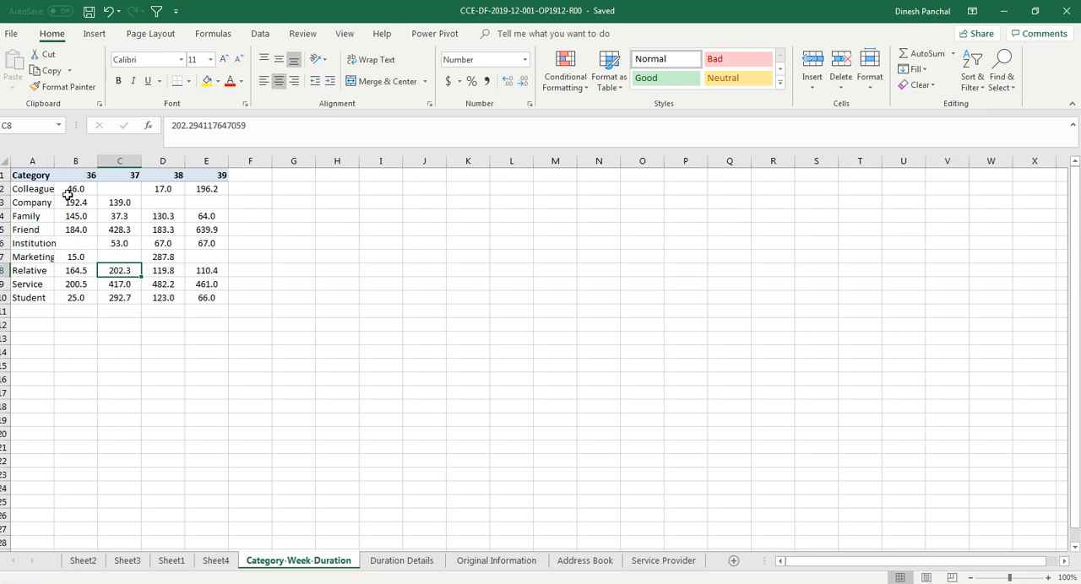
Select the category-by-week data in A1:E10 on the Category-Week-Duration worksheet
{"action": "left_click_drag", "start_coordinate": [35, 179], "coordinate": [216, 301]}
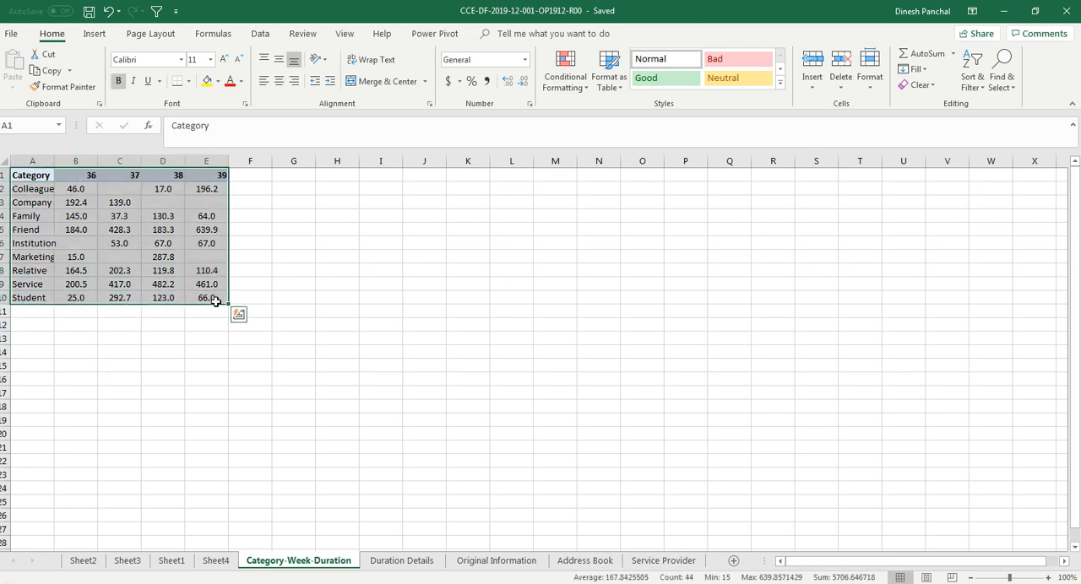